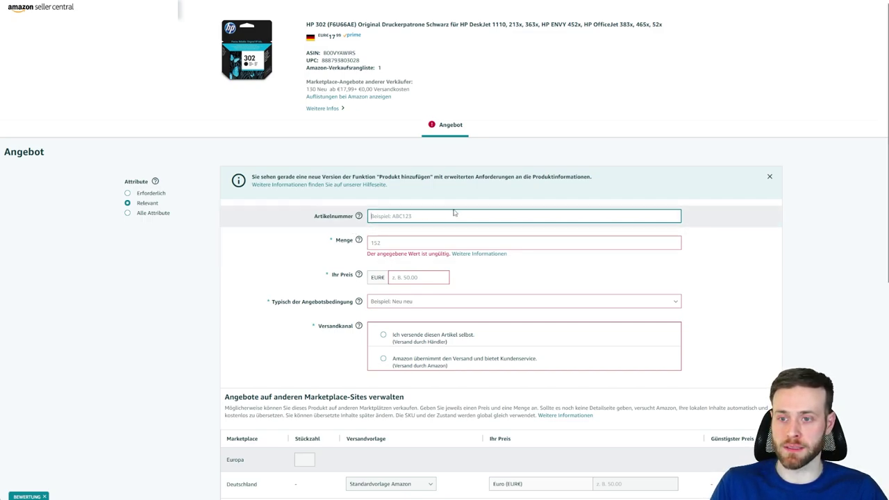
Set the HP 302 offer's quantity to 5 and its price to 25,00 EUR
left_click(383, 242)
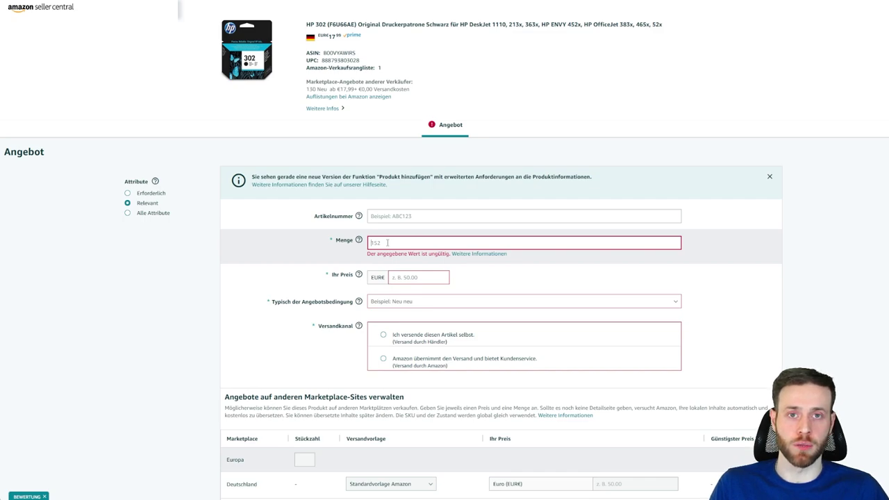
left_click(383, 217)
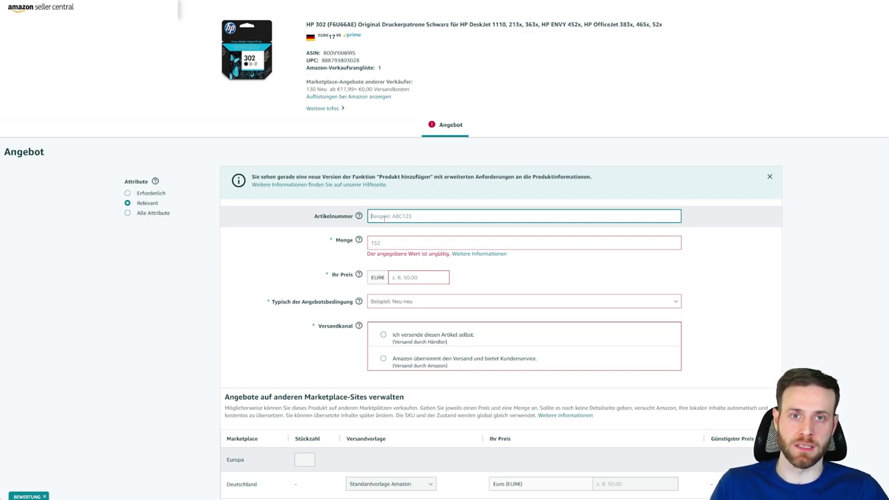
left_click(413, 241)
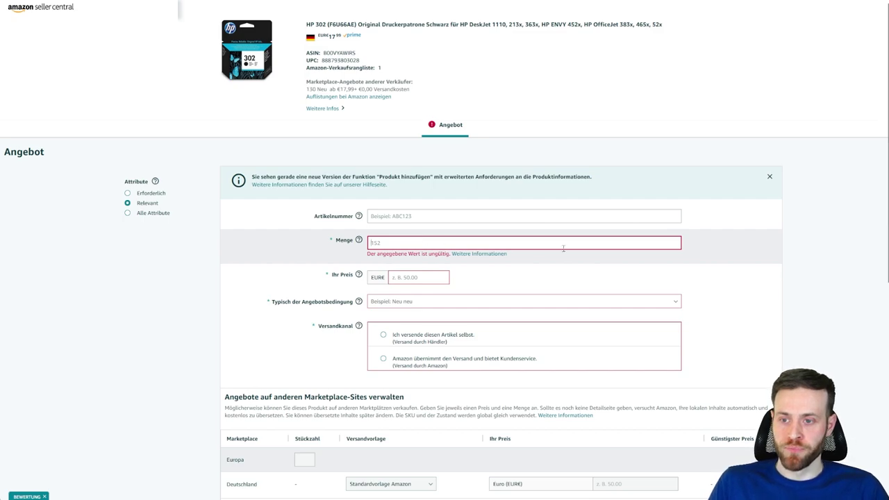
type("5")
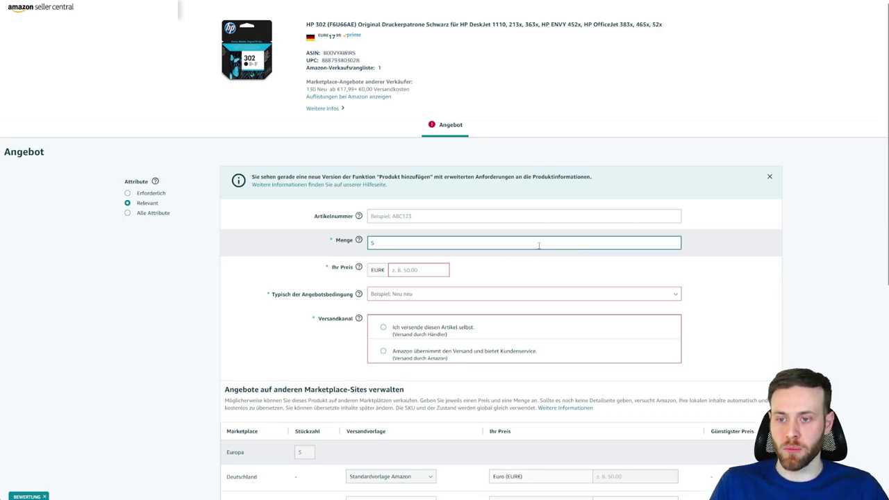
left_click(436, 272)
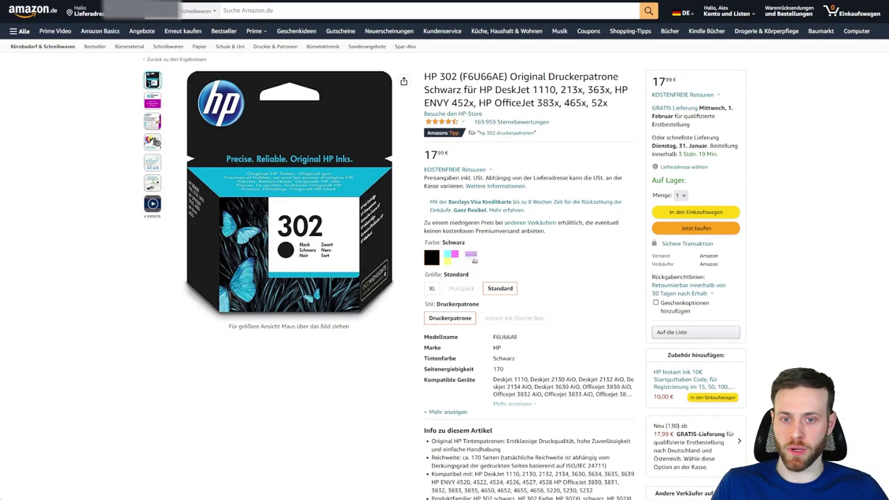
scroll(289, 111, "down", 5)
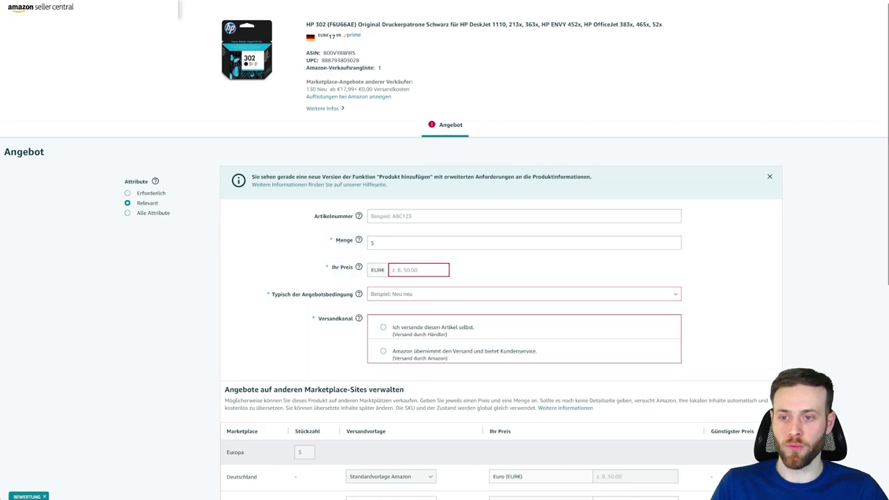
type("25,00")
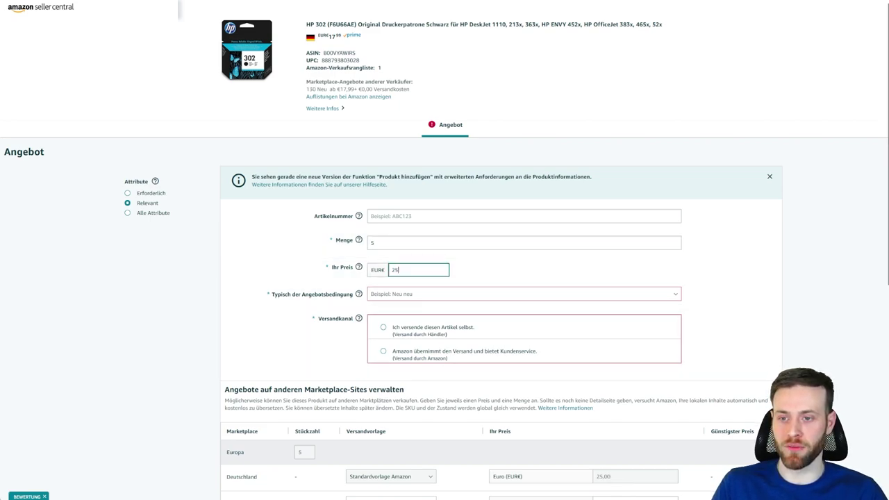
Set the offer condition to Neu and choose shipping by the seller (Versand durch Händler) as the shipping channel
left_click(392, 295)
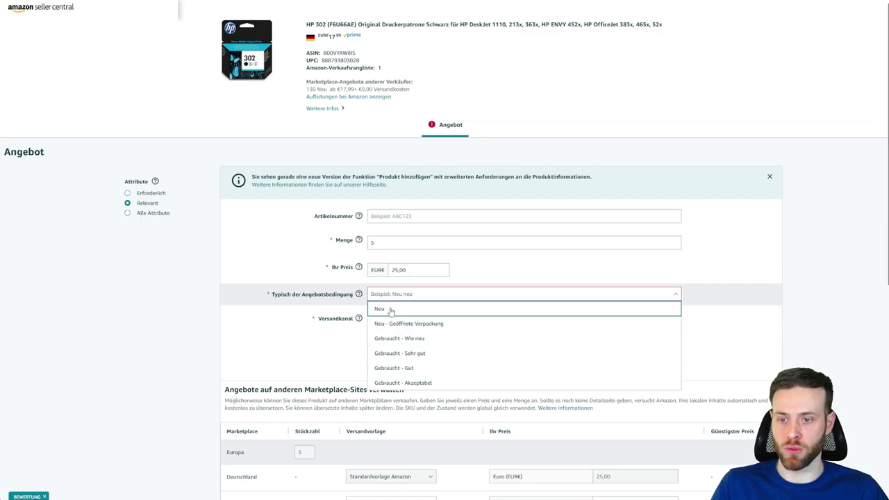
left_click(391, 310)
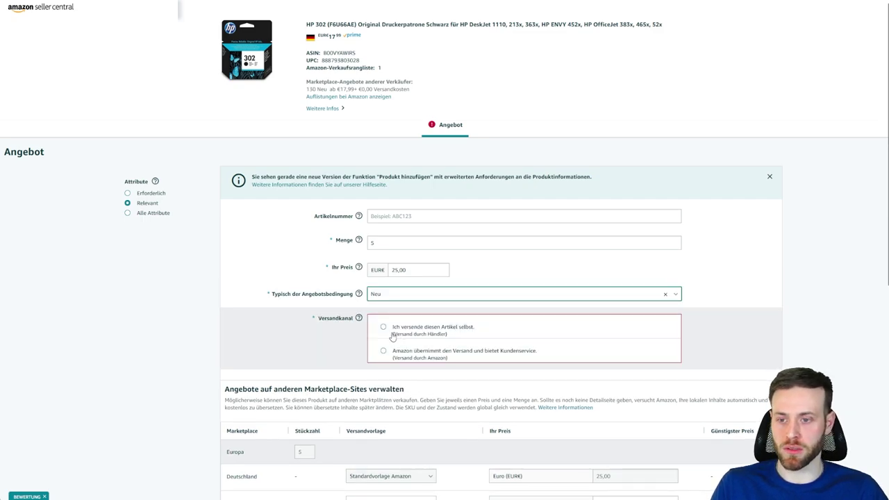
scroll(387, 337, "down", 1)
scroll(386, 337, "down", 2)
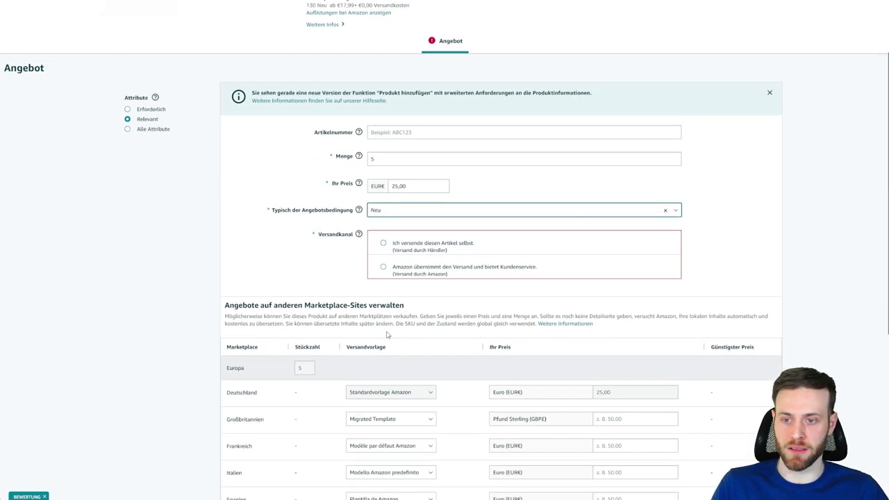
left_click(382, 243)
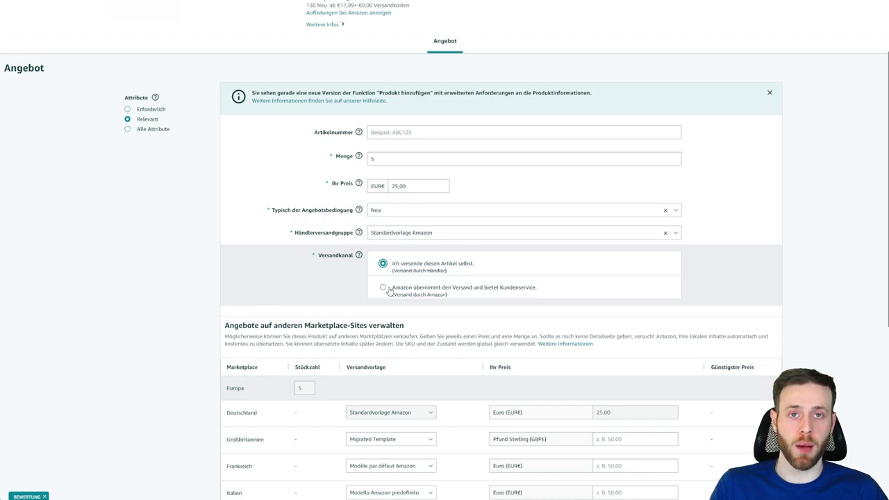
Try shipping by Amazon (Versand durch Amazon), restore shipping by the seller and re-enter 5 as the quantity
left_click(384, 288)
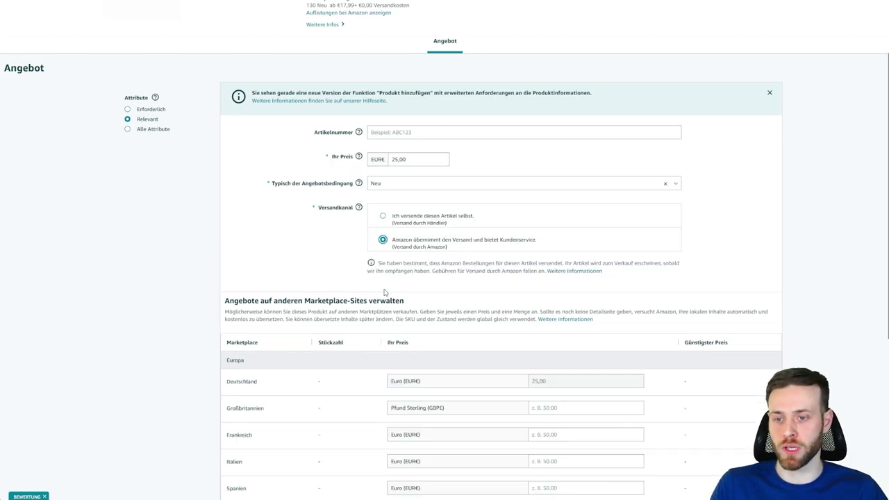
left_click(383, 217)
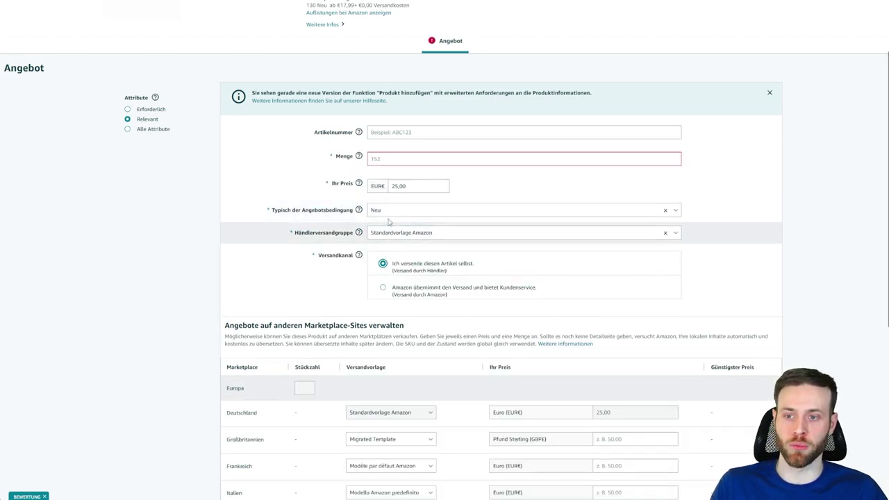
left_click(383, 159)
type("5")
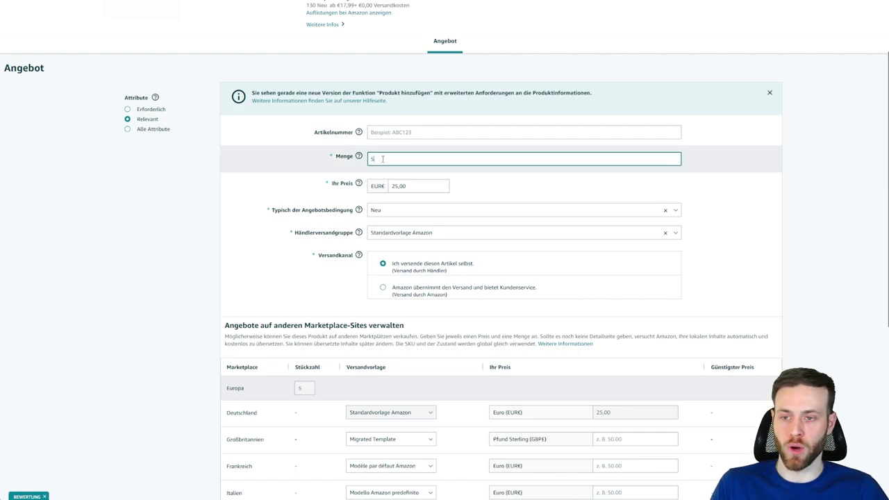
left_click(809, 219)
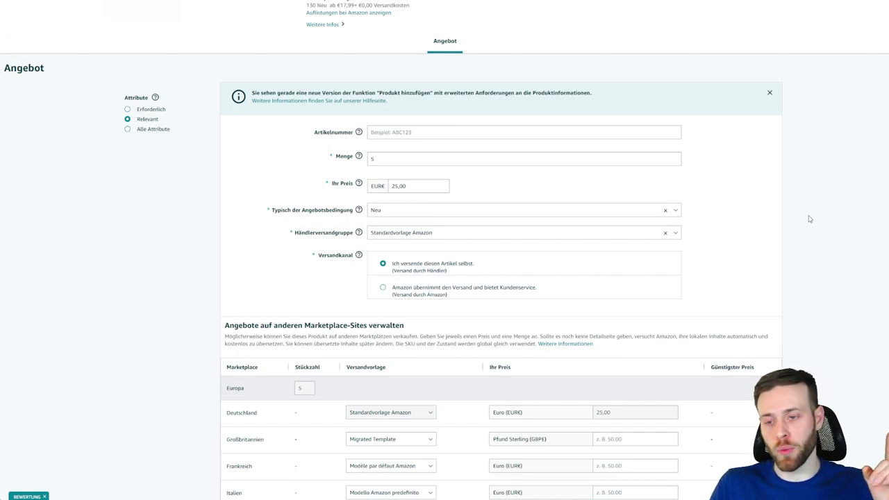
Examine the offer table for the other European marketplaces, including shipping templates, own prices and lowest prices
scroll(639, 240, "down", 3)
scroll(641, 242, "up", 2)
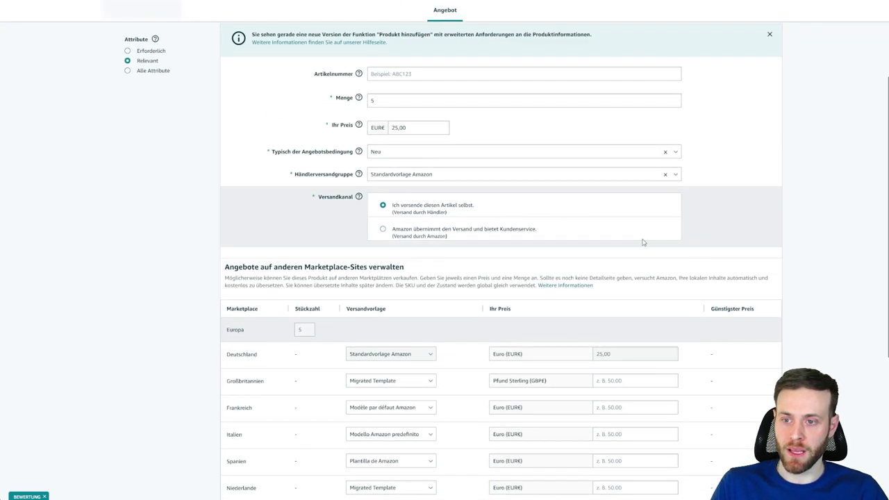
scroll(514, 188, "down", 2)
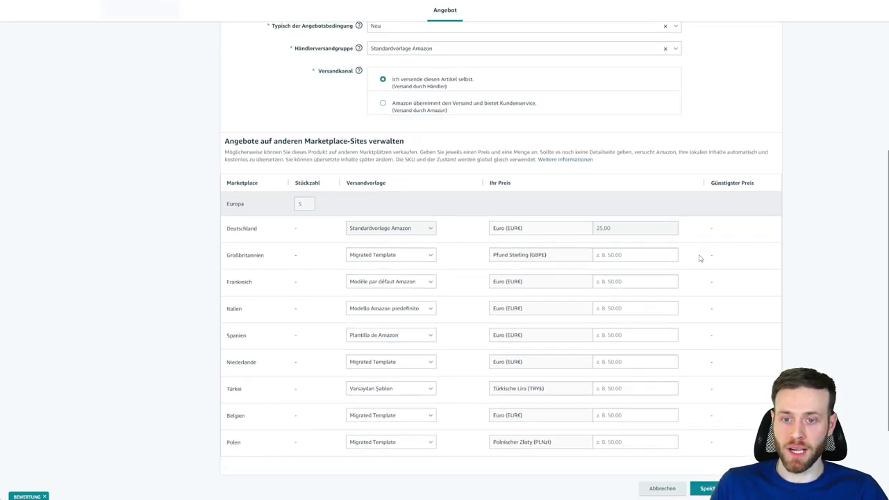
scroll(700, 257, "down", 1)
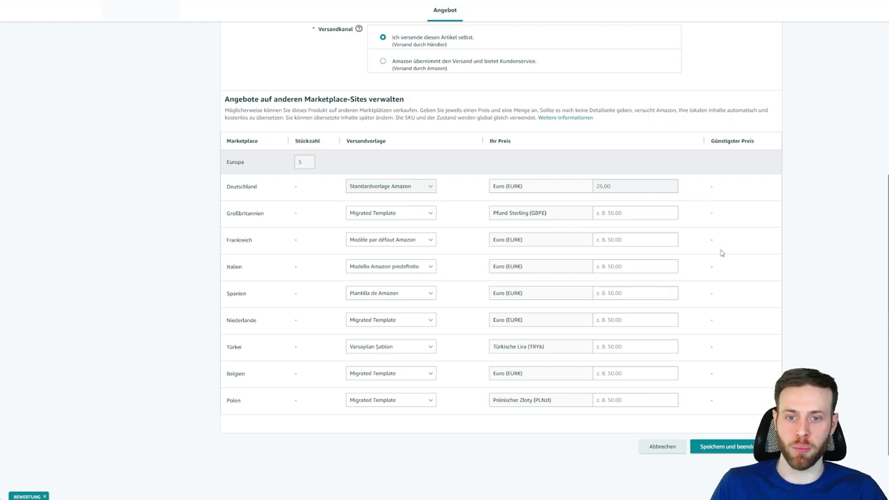
left_click_drag(709, 214, 720, 383)
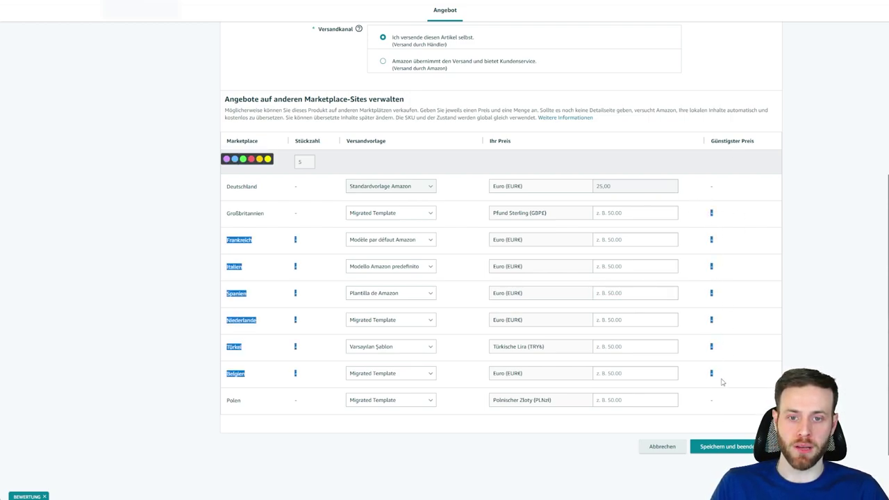
left_click(718, 429)
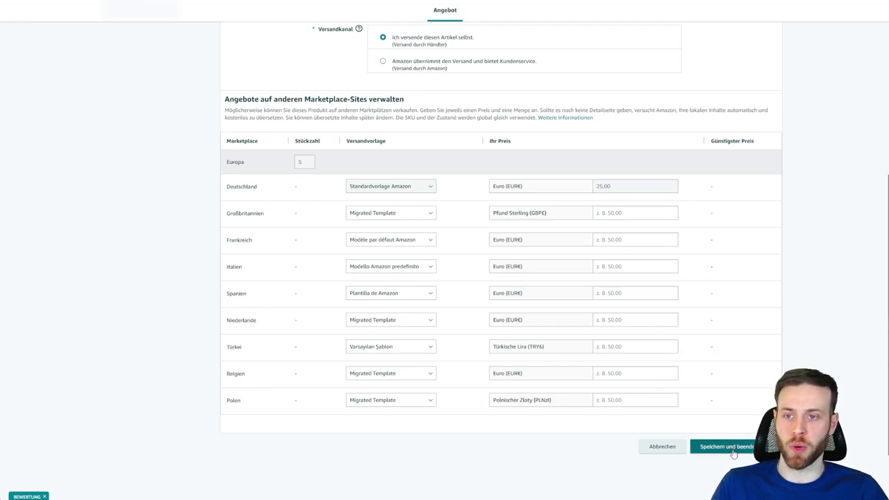
left_click(731, 448)
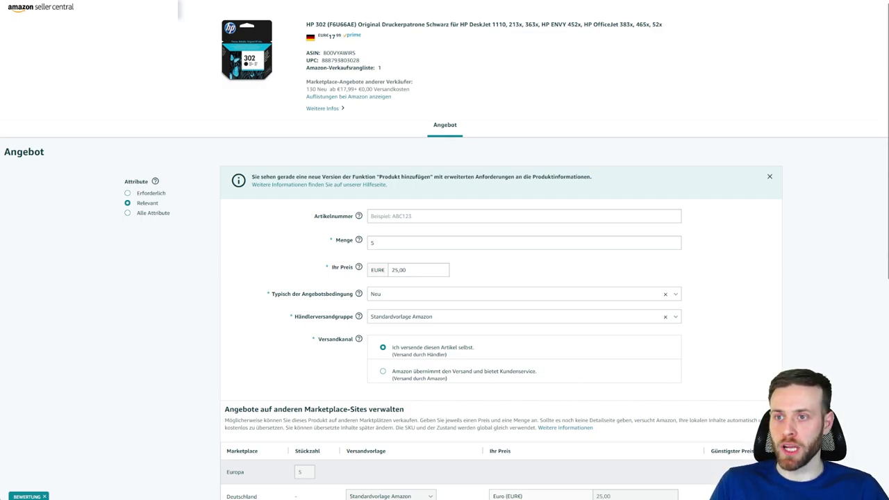
Return to the catalog search start page and start adding a product that is not sold on Amazon
key("alt+Left")
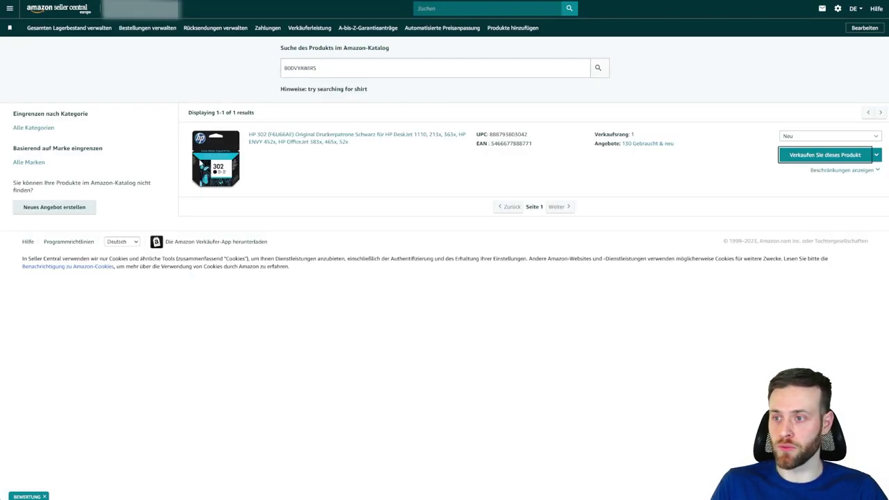
key("alt+Left")
key("alt+Left")
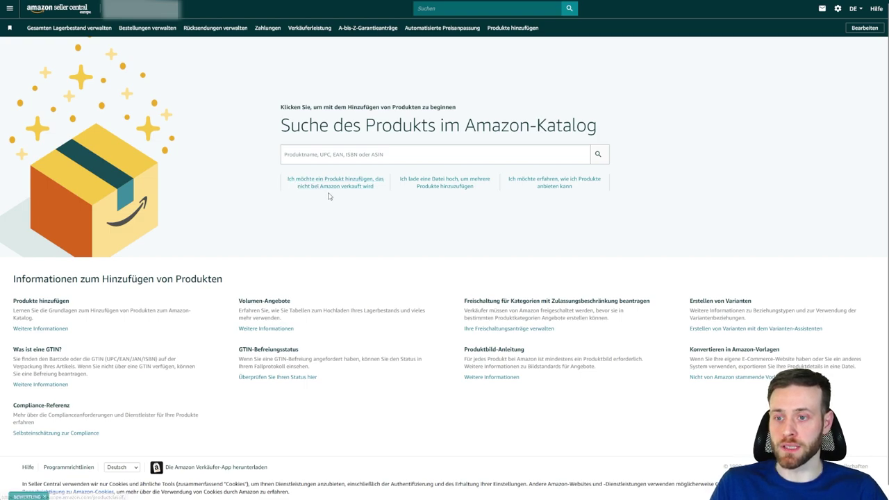
left_click(367, 185)
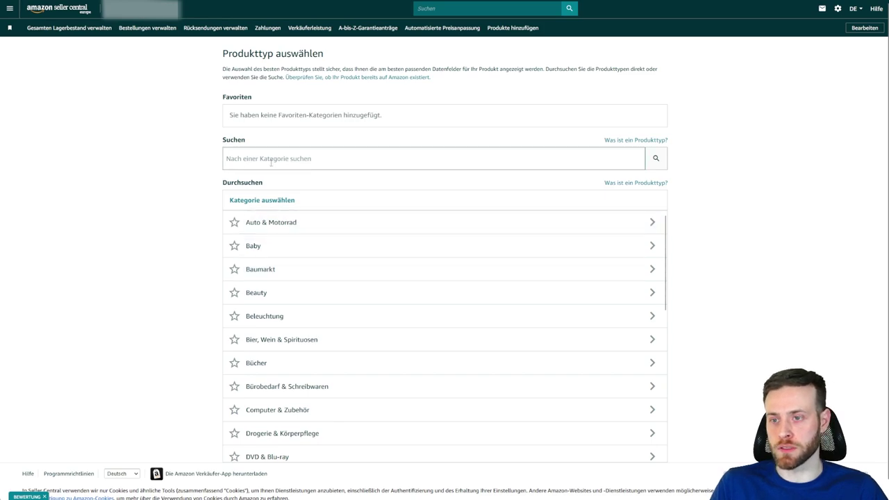
Search the product type categories for "tintenpatronen"
left_click(361, 164)
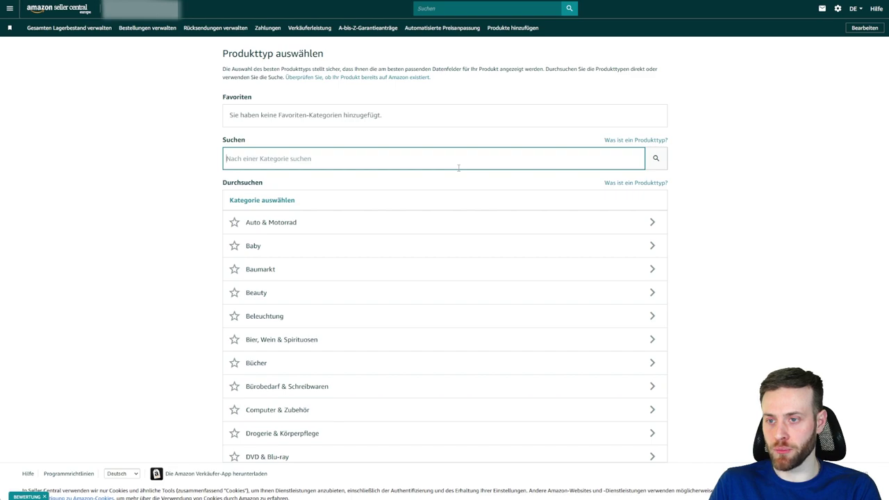
type("tintenpo")
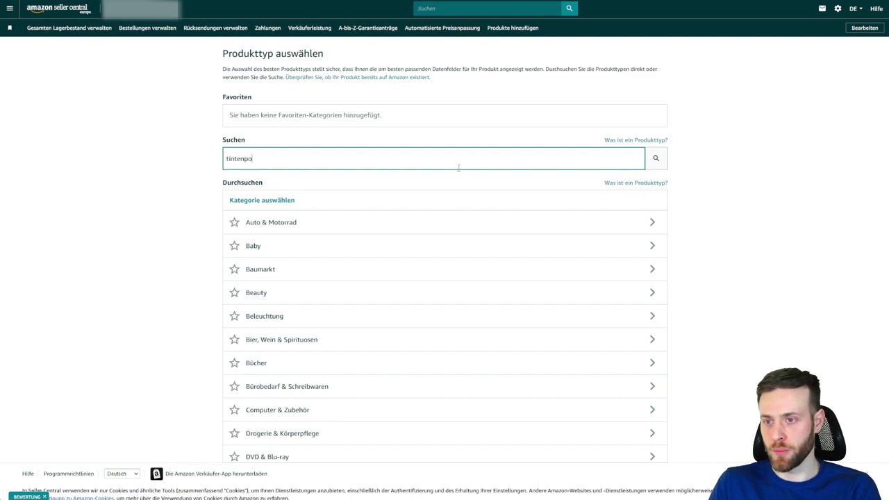
key("BackSpace")
type("atr")
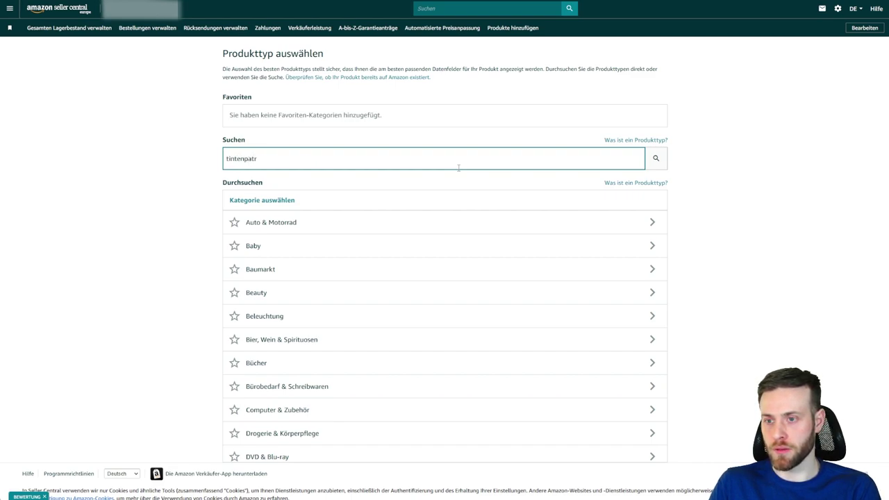
type("onen")
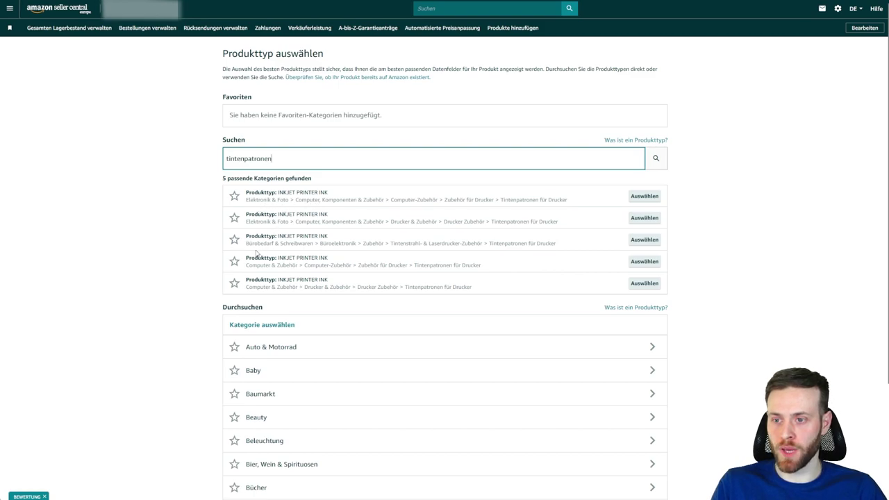
Compare the matching category paths and select the INKJET PRINTER INK product type under Bürobedarf & Schreibwaren > Büroelektronik
left_click(248, 243)
mouse_move(249, 243)
left_mouse_down()
mouse_move(333, 243)
mouse_move(310, 243)
left_mouse_up()
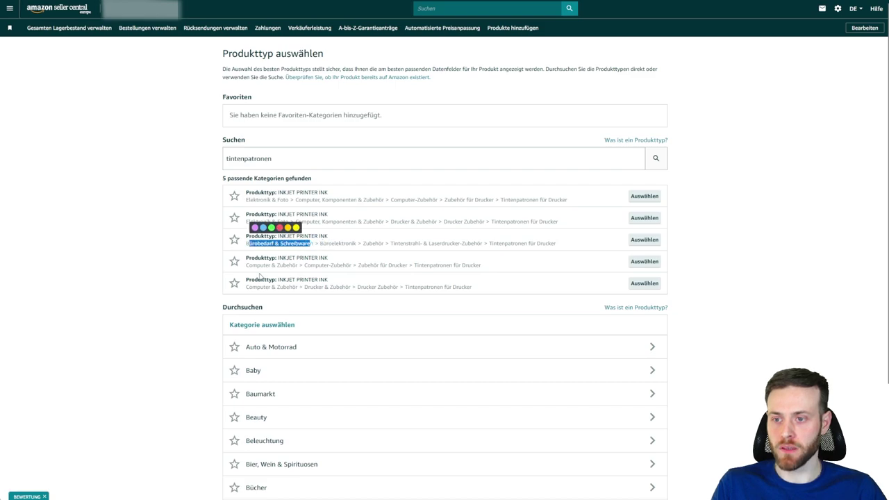
left_click(248, 267)
left_click_drag(247, 267, 298, 267)
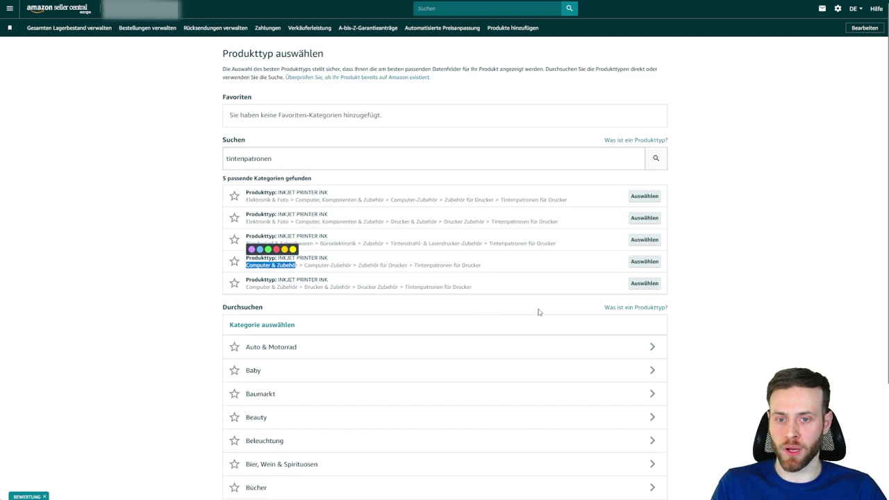
left_click(694, 228)
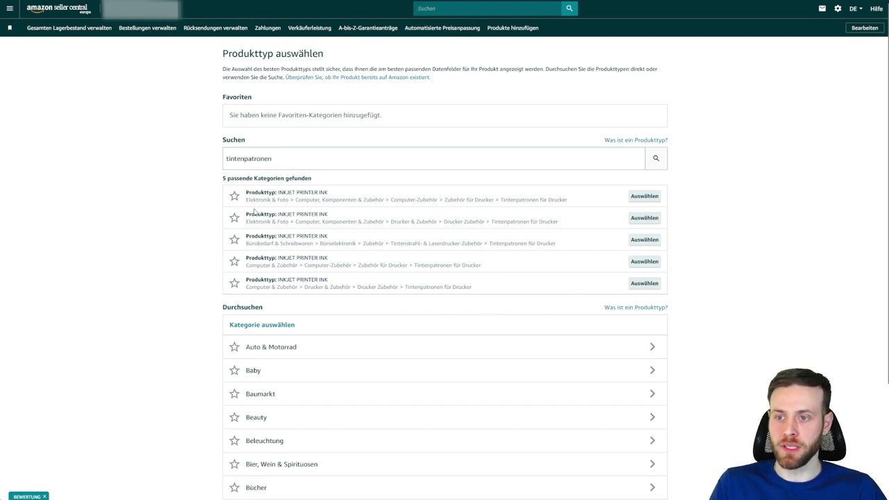
left_click_drag(246, 200, 289, 201)
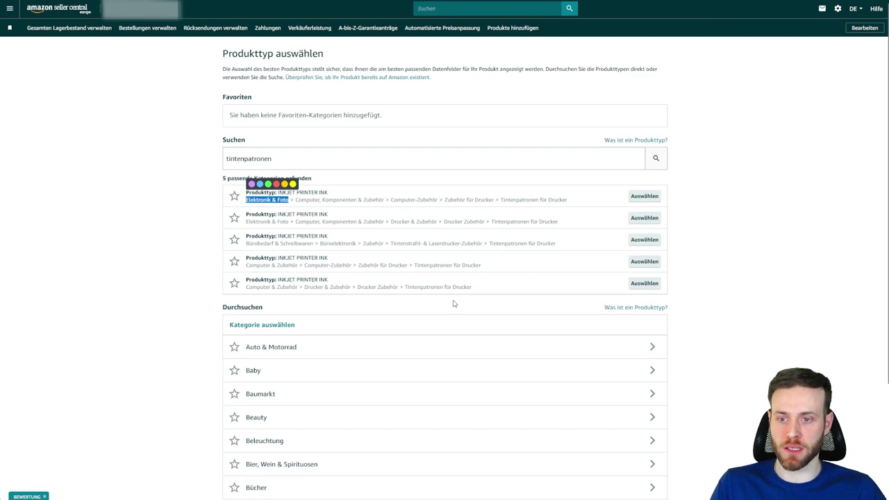
left_click(722, 196)
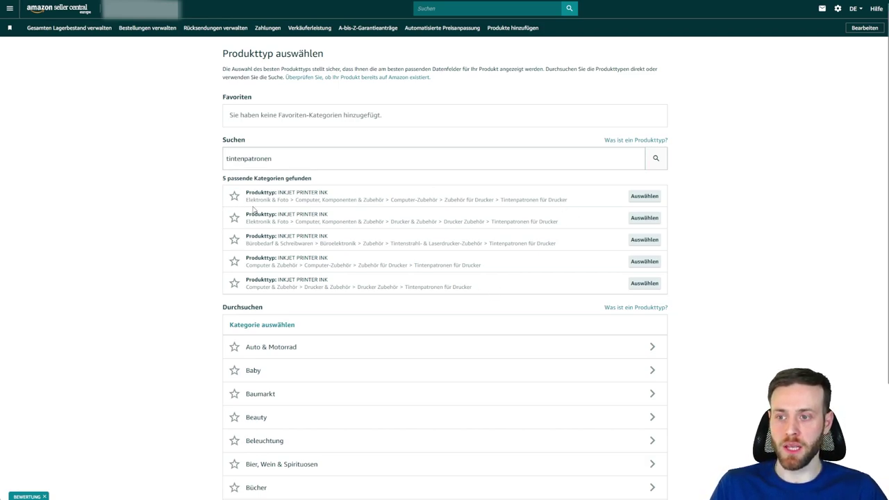
left_click(645, 241)
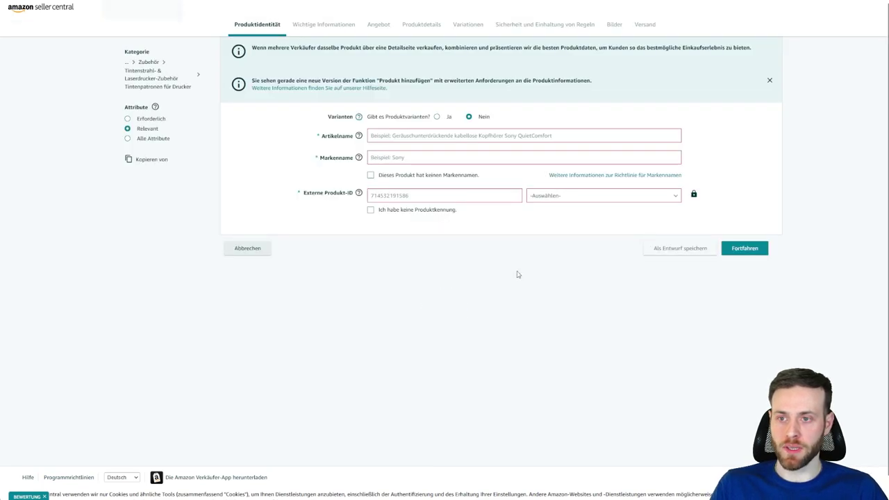
Set both the article name and brand to HP, enter B00VYAWIRS as the external product ID of type ASIN, and continue
left_click(412, 137)
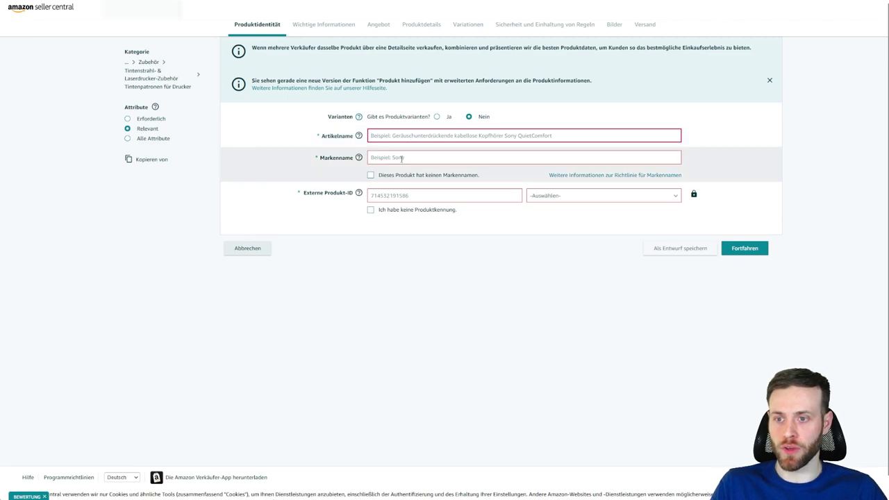
left_click(401, 158)
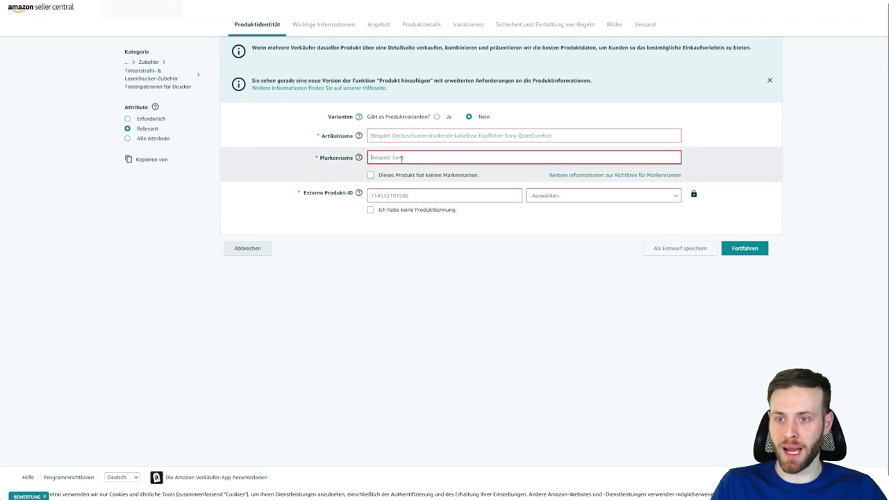
left_click(392, 197)
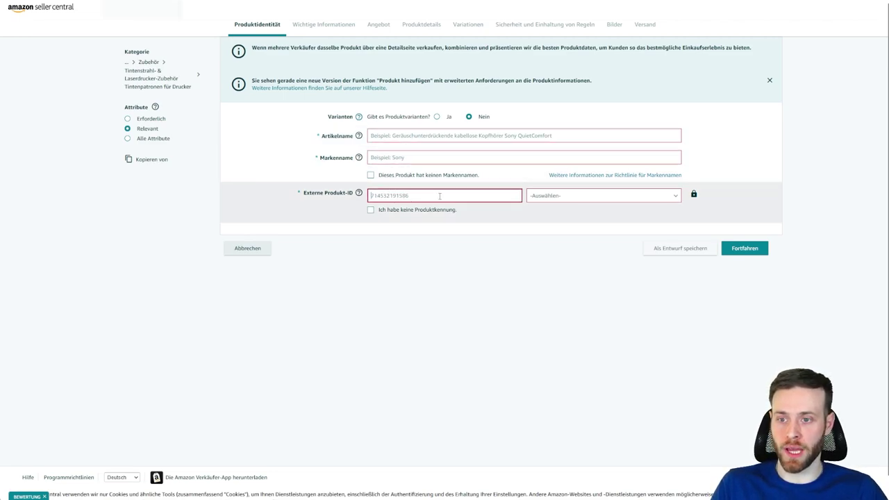
left_click(549, 197)
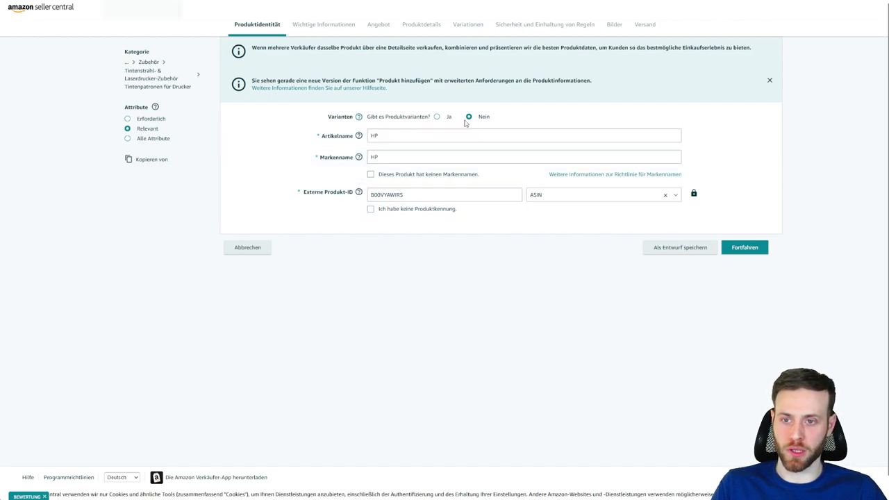
left_click(460, 196)
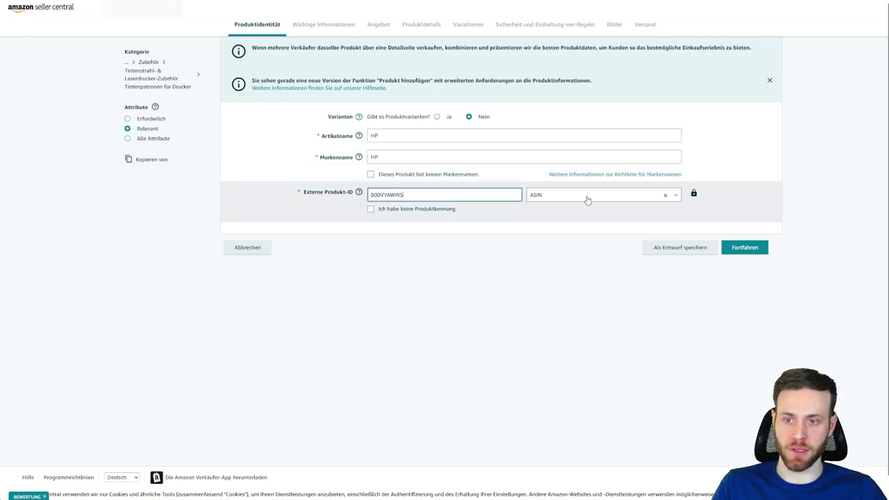
left_click(747, 248)
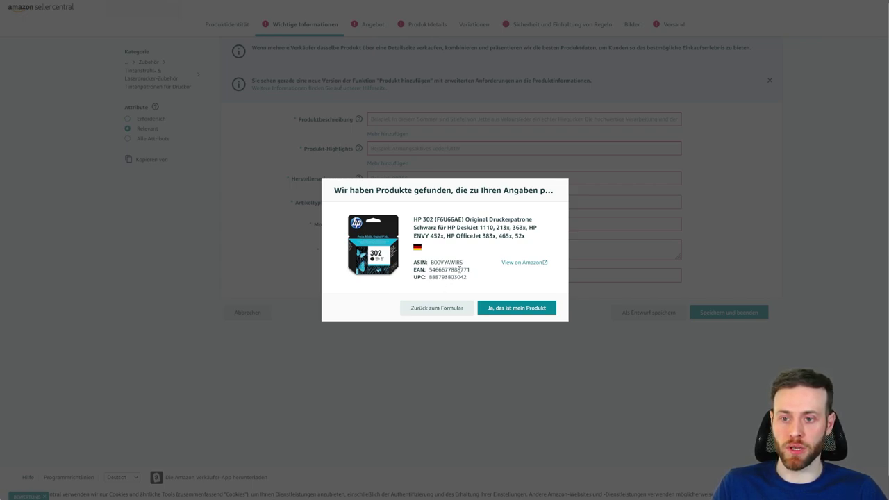
Decline the suggested HP 302 match and review the Produktidentität and Wichtige Informationen sections of the form
left_click(441, 311)
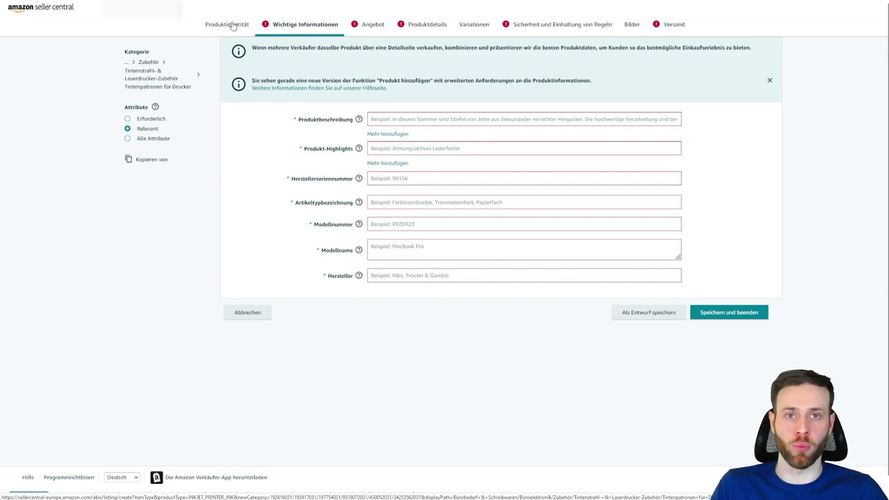
left_click(232, 25)
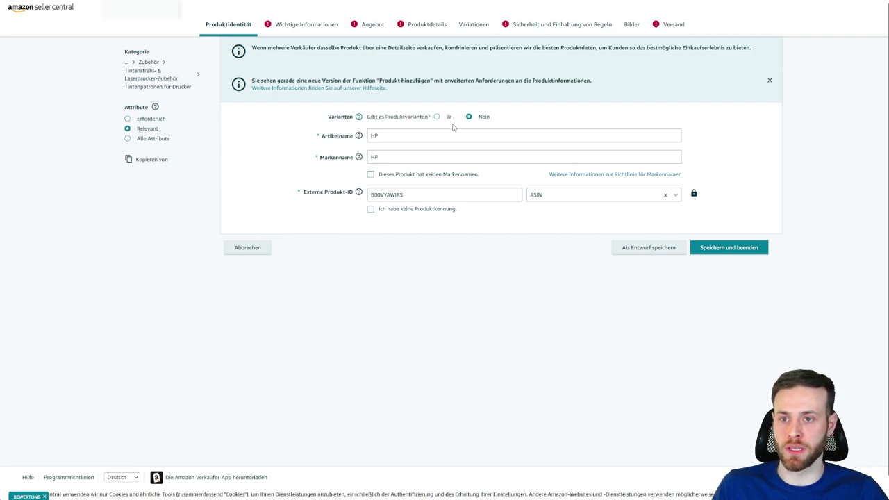
left_click(299, 27)
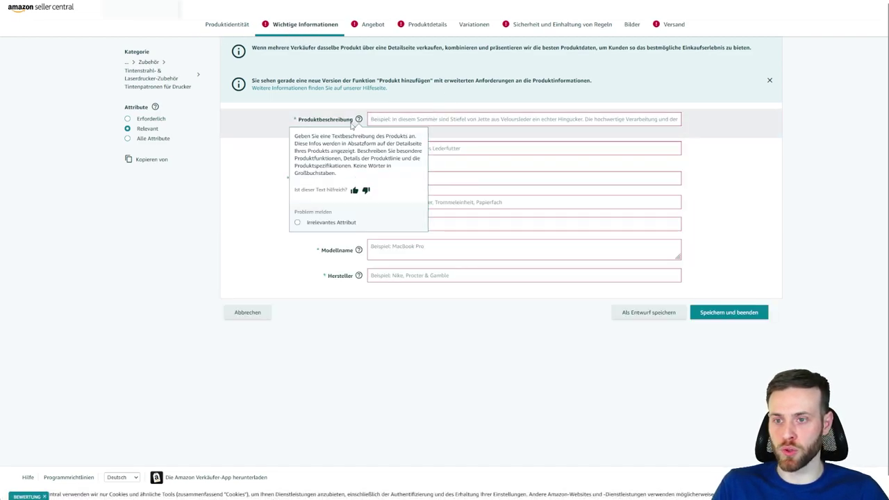
Return to the Produktidentität section and clear the Artikelname
left_click(225, 25)
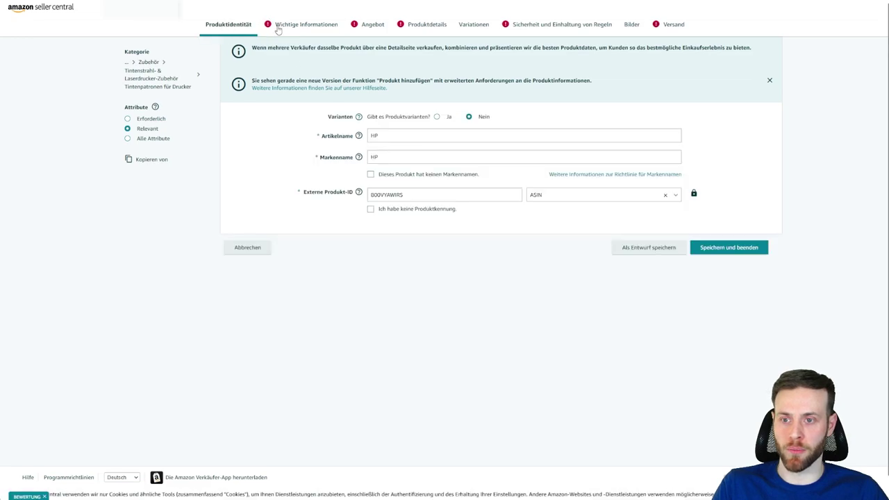
double_click(375, 135)
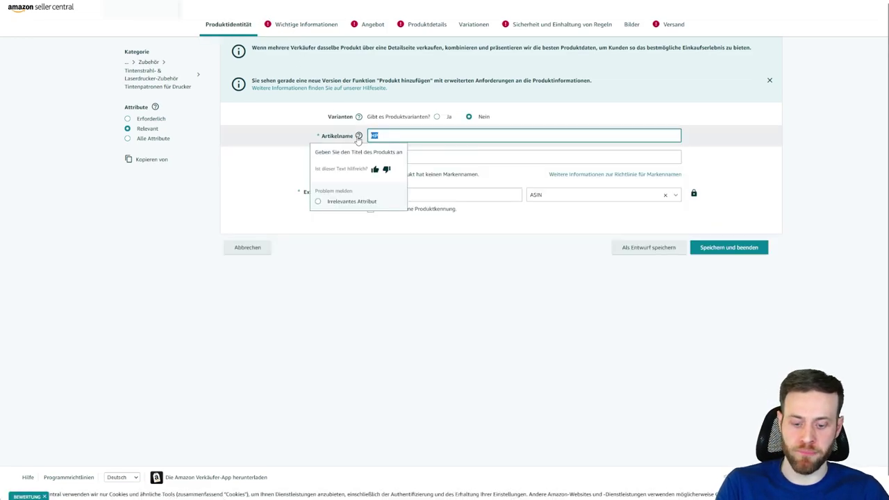
left_click(381, 135)
key("BackSpace")
key("BackSpace")
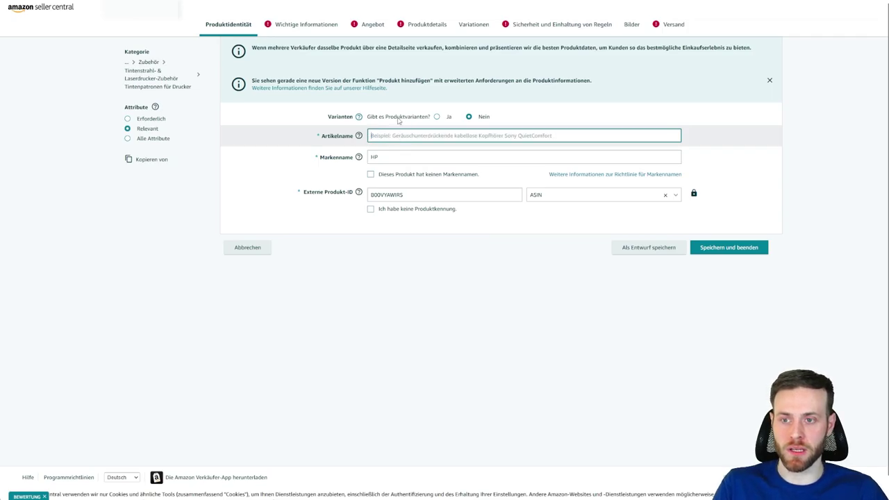
Switch to the Amazon product page of the HP 302 cartridge and look over its listing content
left_click(305, 2)
scroll(367, 165, "up", 20)
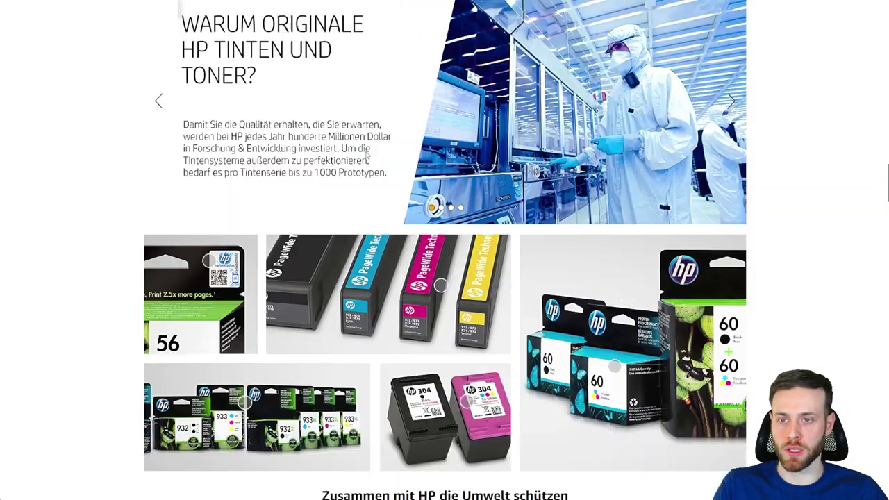
scroll(366, 165, "up", 15)
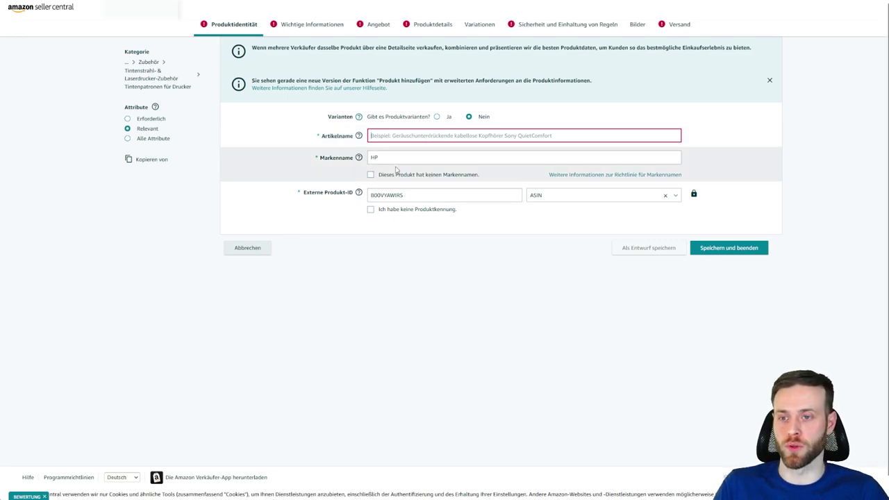
Open the Wichtige Informationen section of the product form and examine the Produktbeschreibung and Produkt-Highlights requirements
left_click(292, 24)
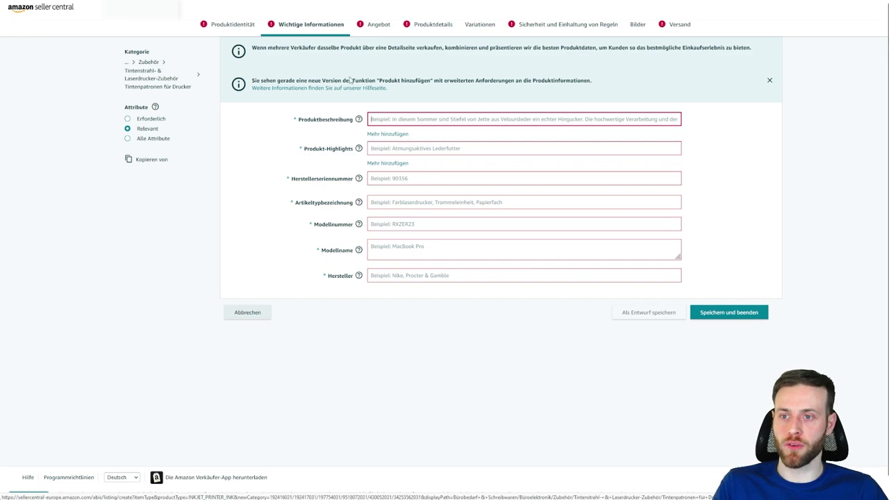
mouse_move(358, 120)
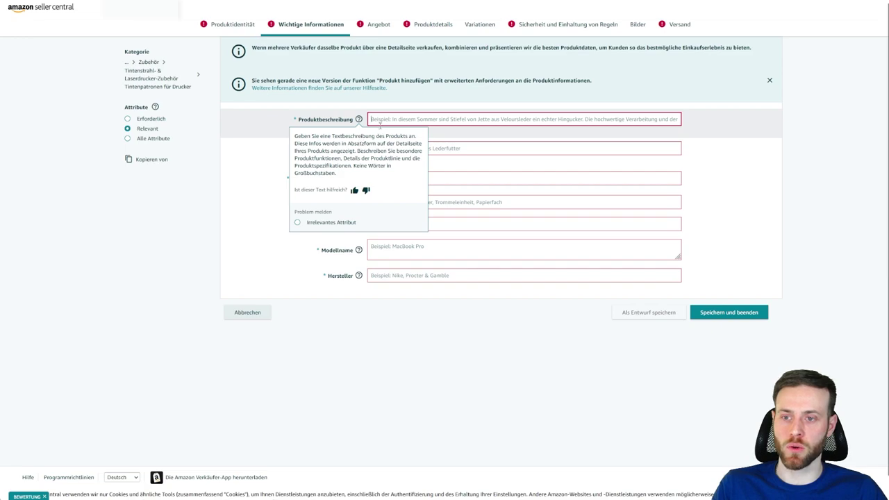
left_click(381, 119)
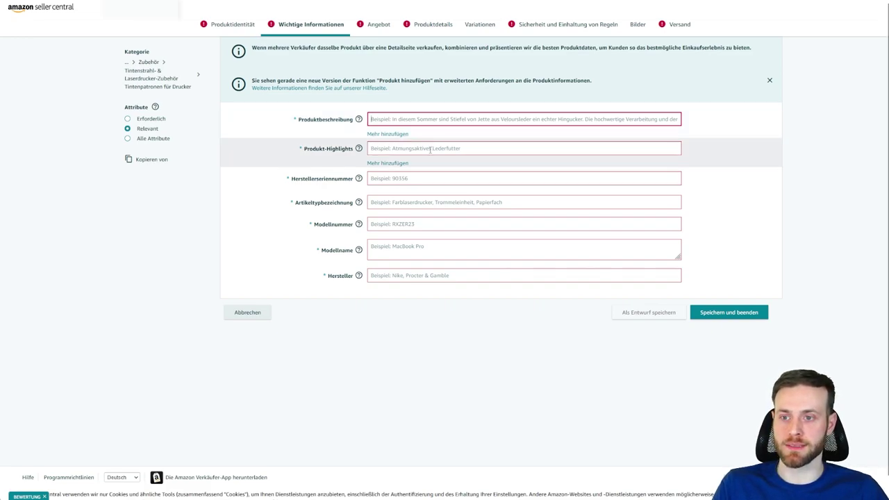
mouse_move(359, 152)
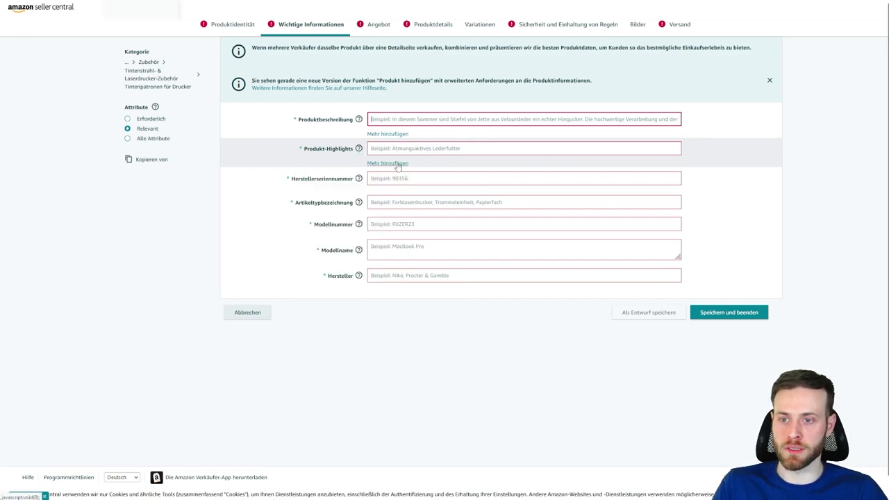
Add six more Produkt-Highlights entry lines and remove the last one
left_click(396, 164)
left_click(394, 185)
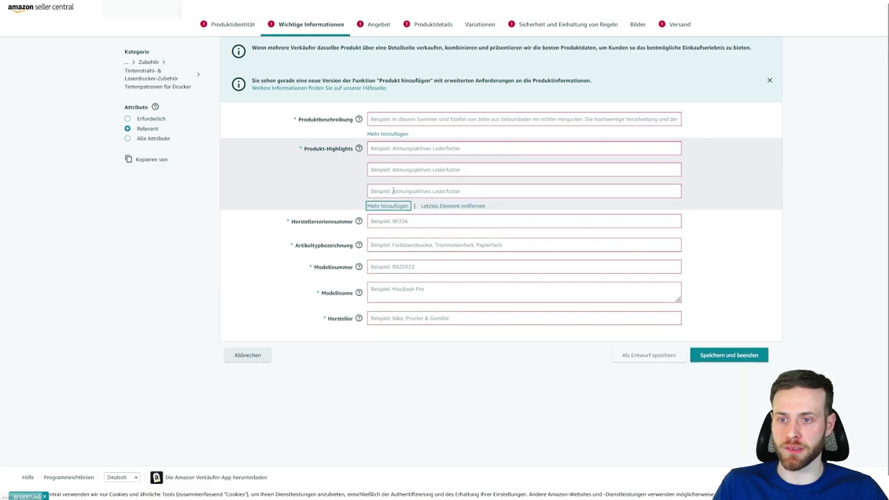
left_click(393, 206)
left_click(391, 228)
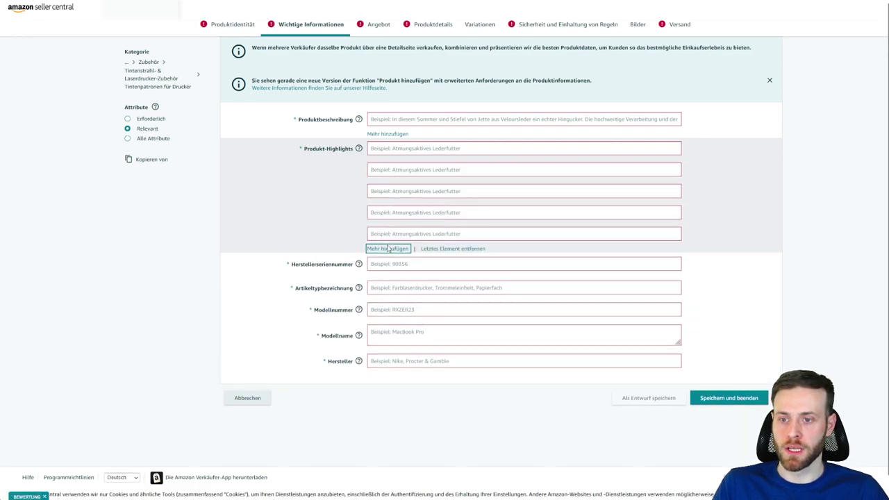
left_click(389, 249)
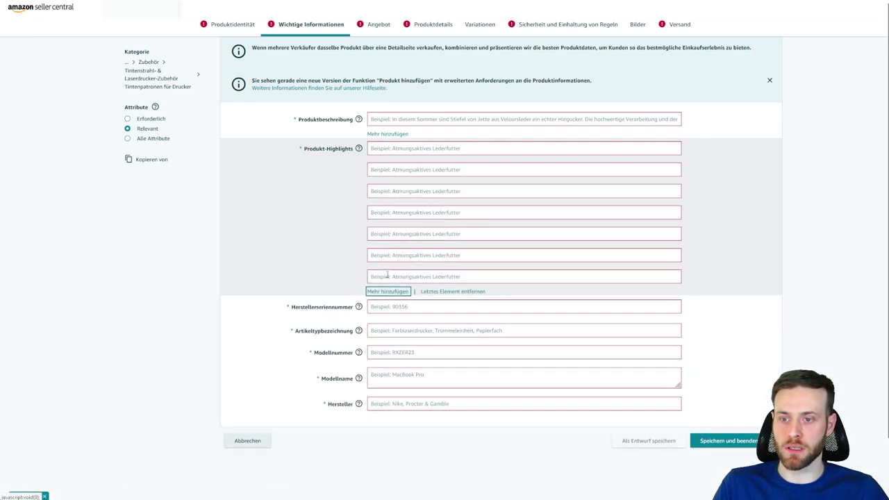
left_click(438, 291)
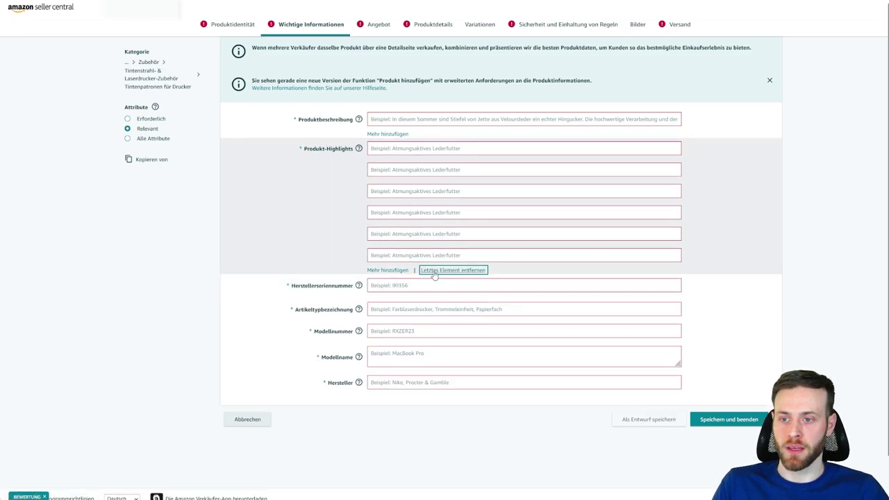
Examine the bullet points under "Info zu diesem Artikel" on the HP 302 product page and return to the product form
key("ctrl+Tab")
scroll(450, 246, "up", 15)
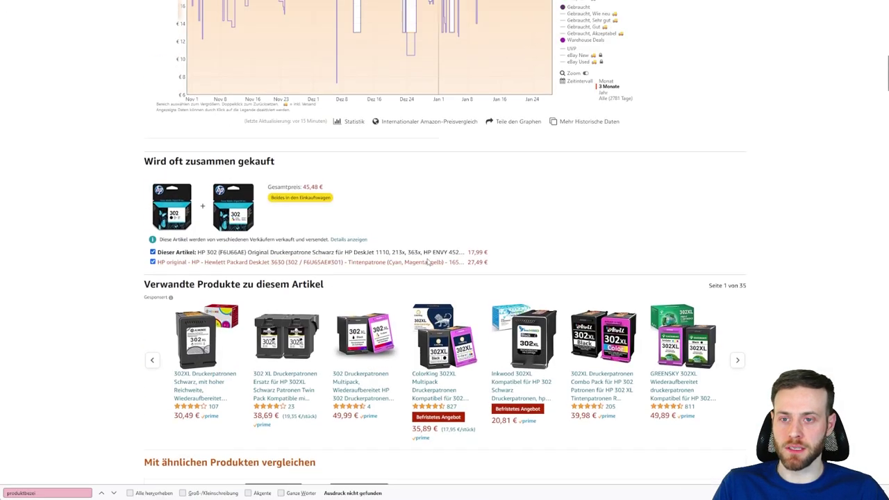
scroll(450, 247, "down", 2)
scroll(448, 250, "down", 3)
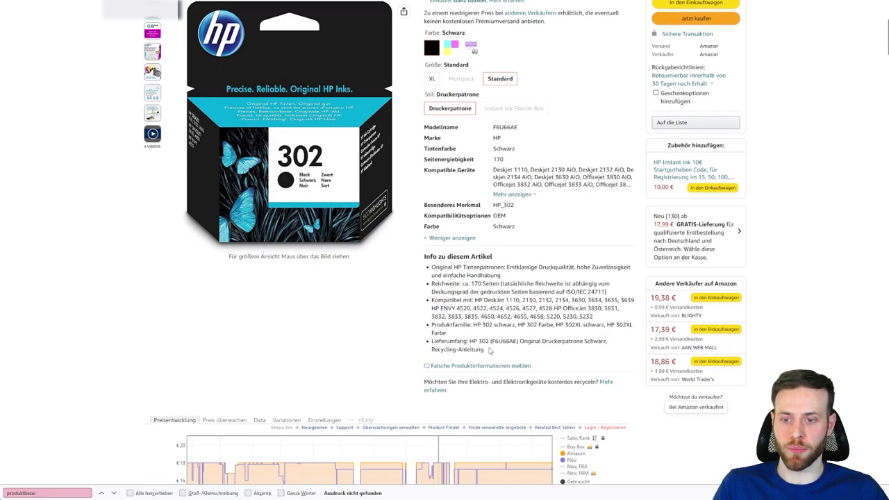
left_click_drag(490, 351, 422, 291)
left_click(422, 292)
key("ctrl+Tab")
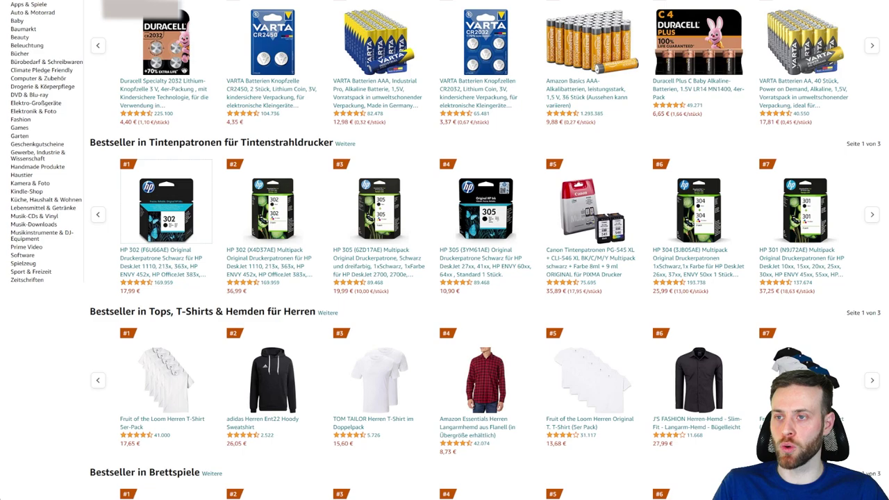
key("ctrl+Tab")
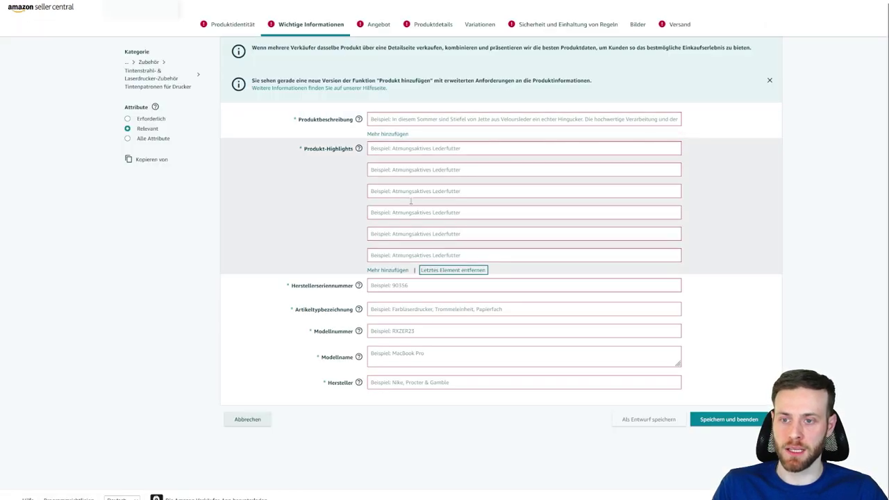
Remove the last two Produkt-Highlights lines and review the help for Herstellerseriennummer and Artikeltypbezeichnung
left_click(453, 269)
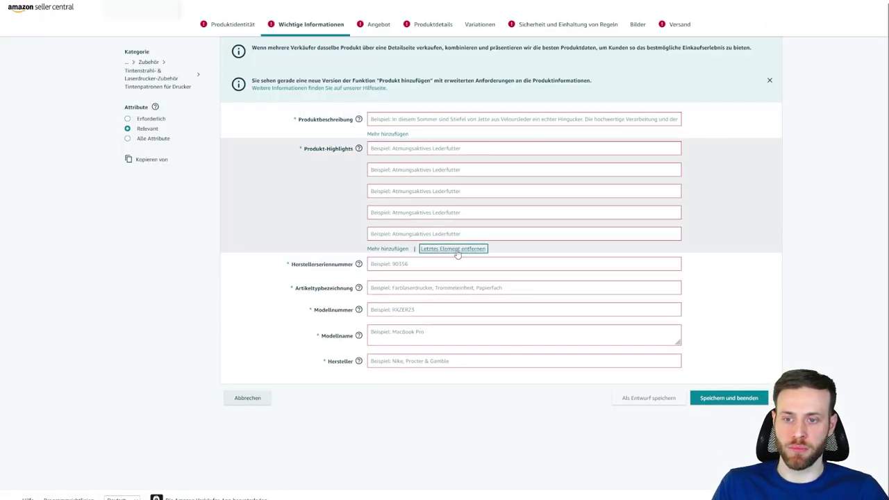
left_click(456, 250)
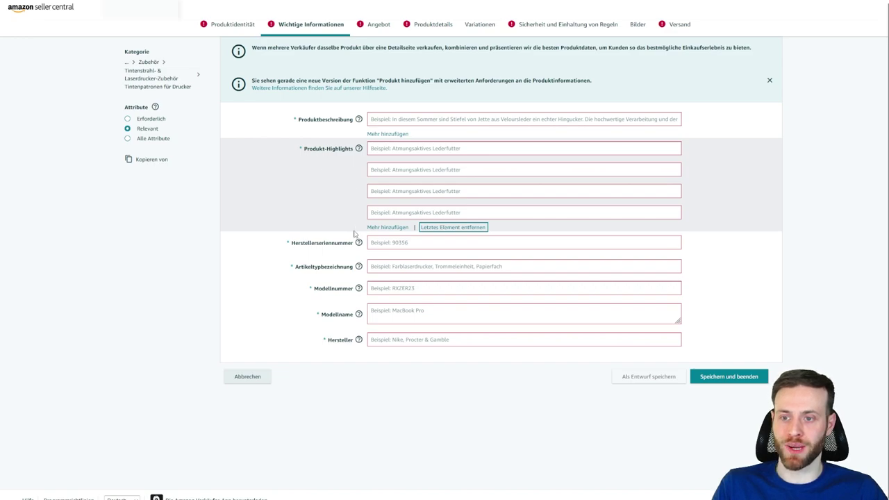
mouse_move(360, 244)
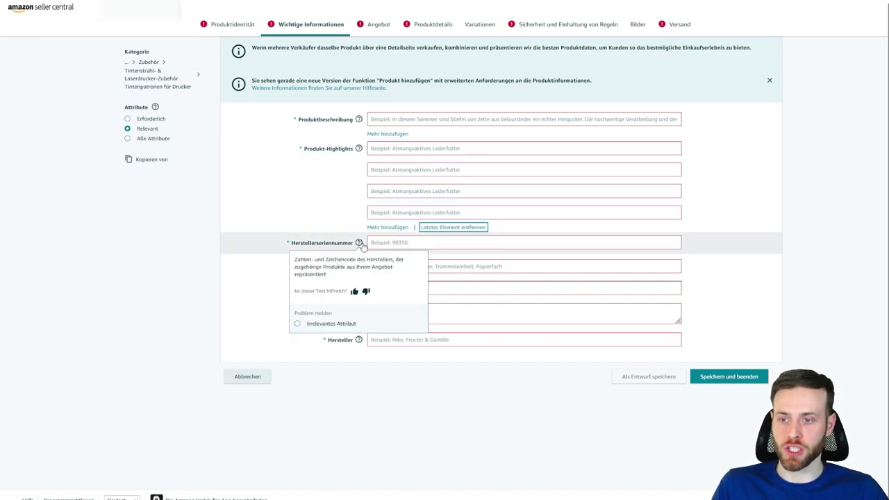
left_click(372, 243)
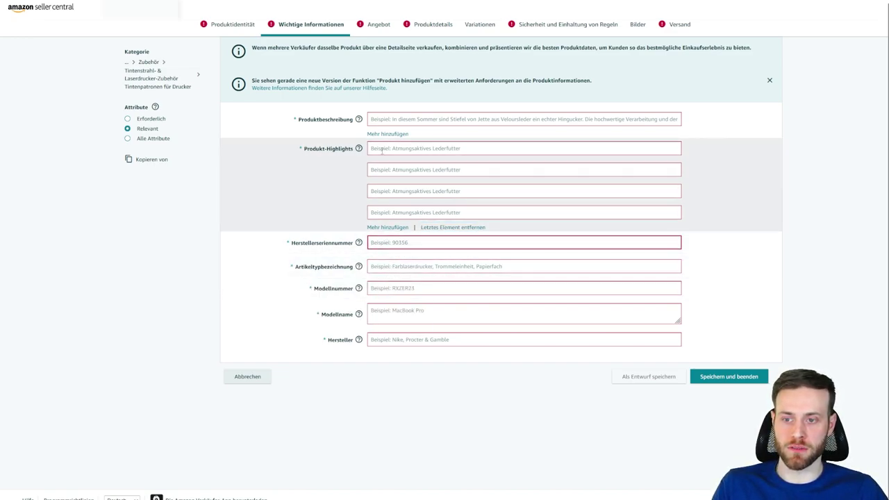
left_click(378, 268)
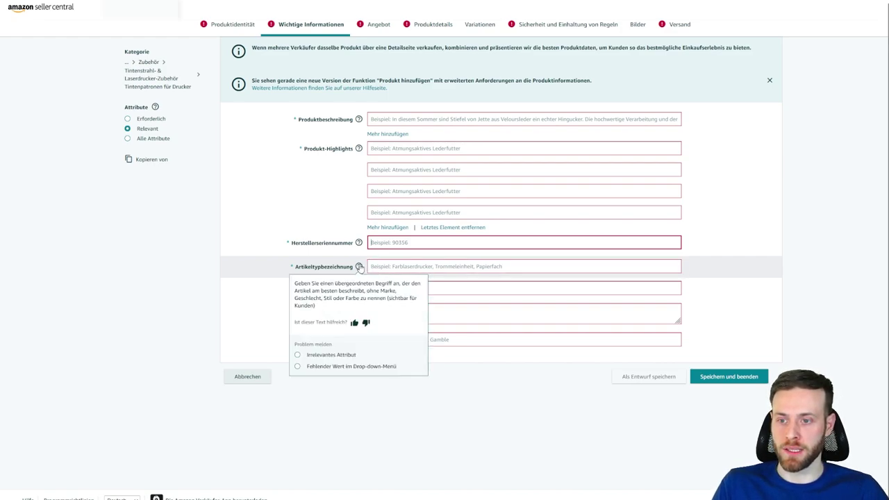
left_click(359, 267)
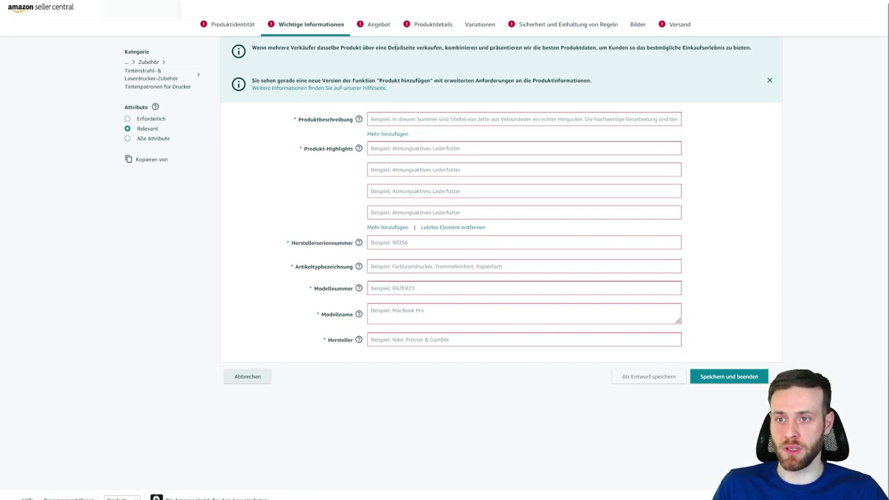
Open the Angebot section of the product form and examine the Artikelnummer and Menge fields
left_click(379, 25)
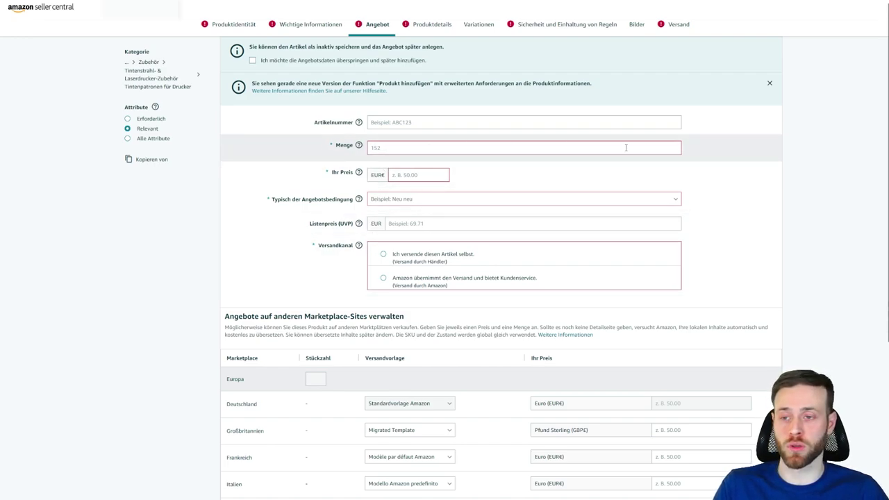
left_click(393, 150)
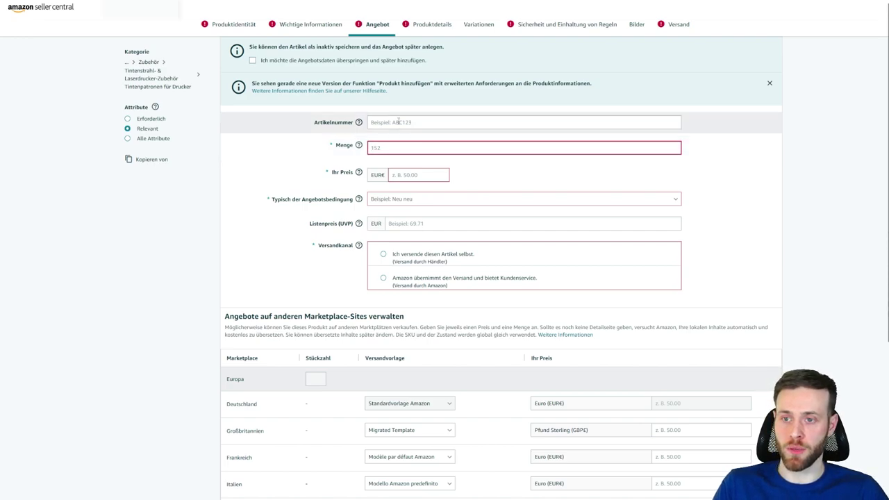
left_click(404, 123)
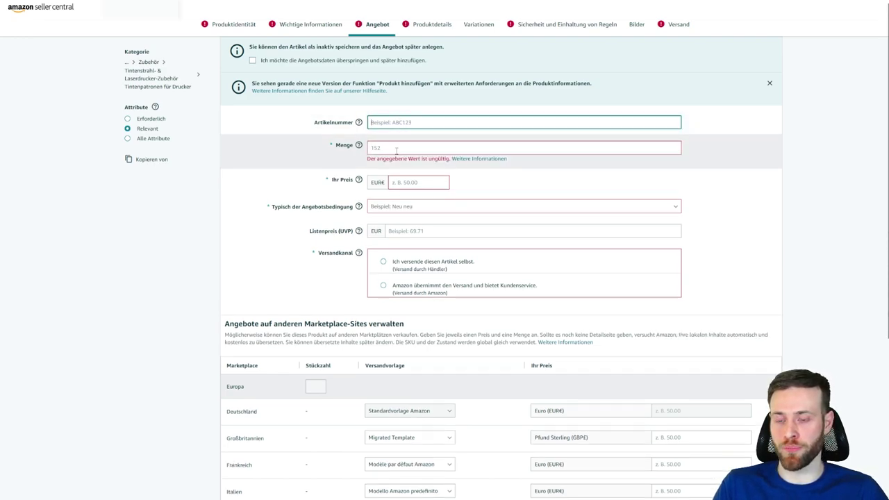
left_click(396, 147)
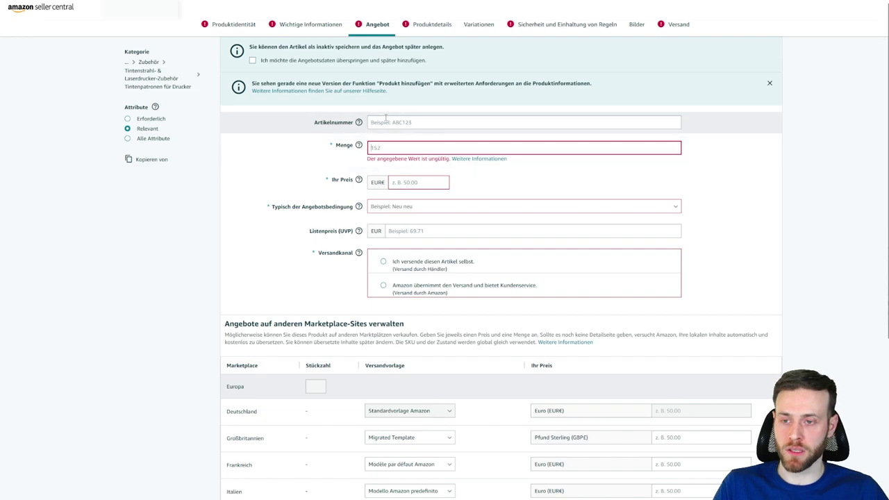
Set the offer's condition to Neu and its Versandkanal to "Ich versende diesen Artikel selbst", and look over the other marketplaces
left_click(370, 208)
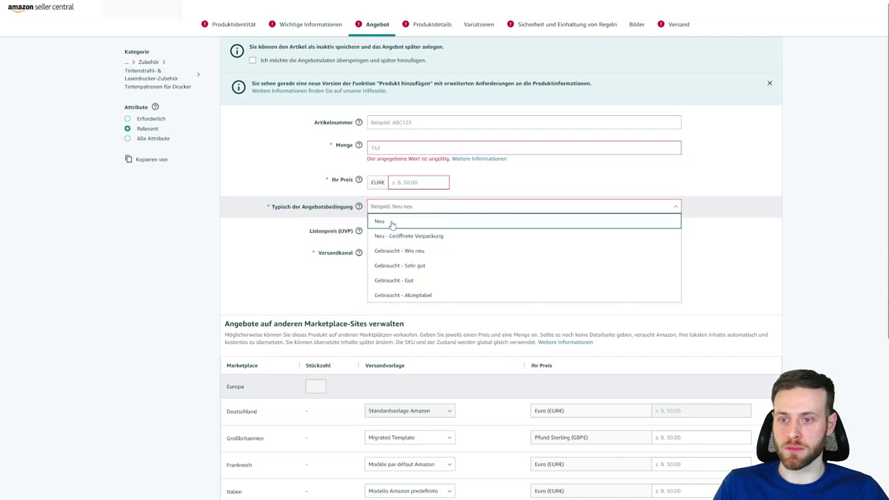
left_click(391, 218)
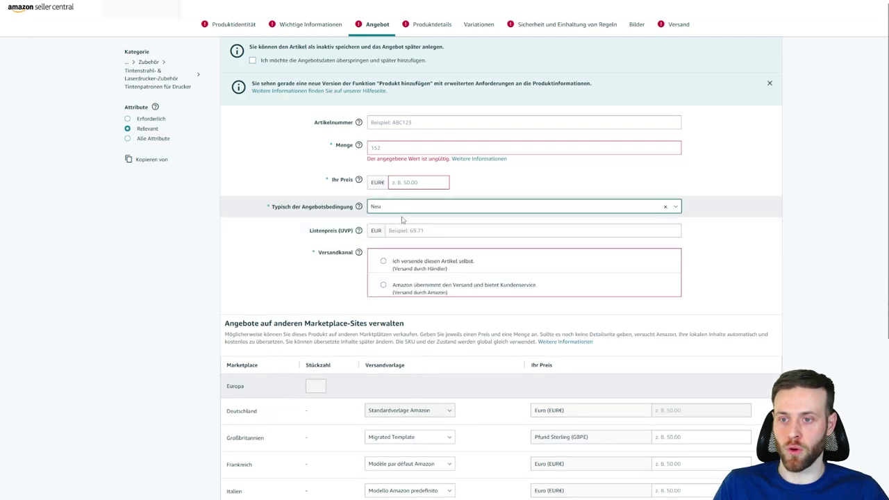
left_click(385, 264)
scroll(373, 116, "down", 3)
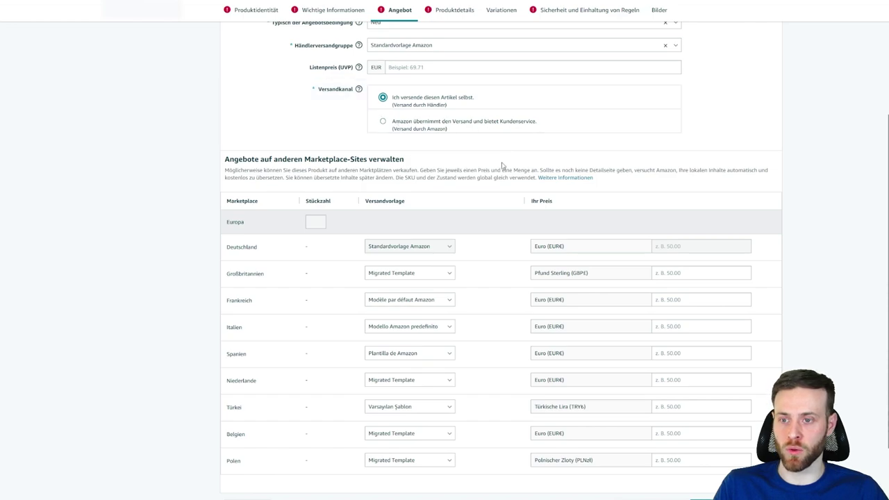
scroll(492, 187, "up", 5)
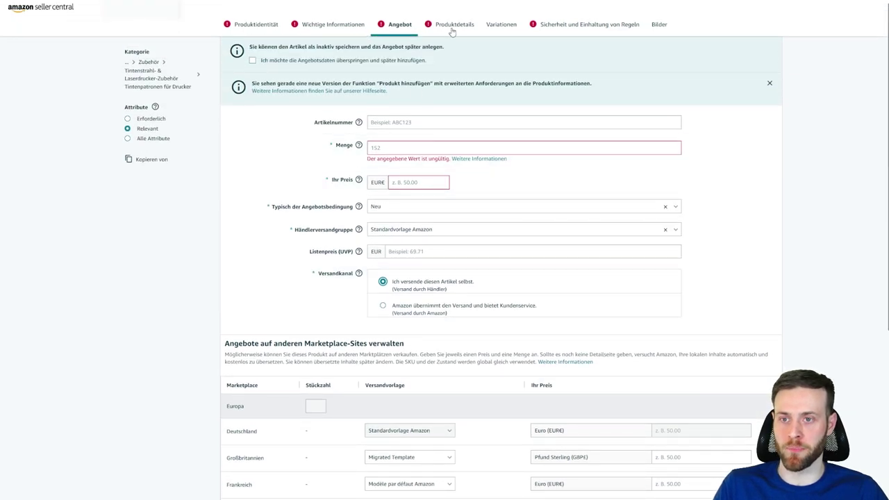
Open the Produktdetails section and examine its attributes, including colour, size, compatible devices and the help for the item dimensions
left_click(452, 28)
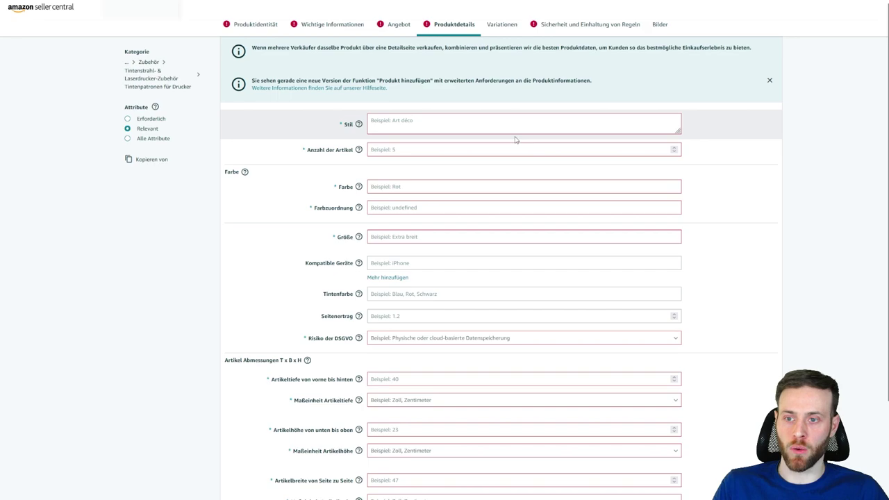
scroll(406, 125, "down", 5)
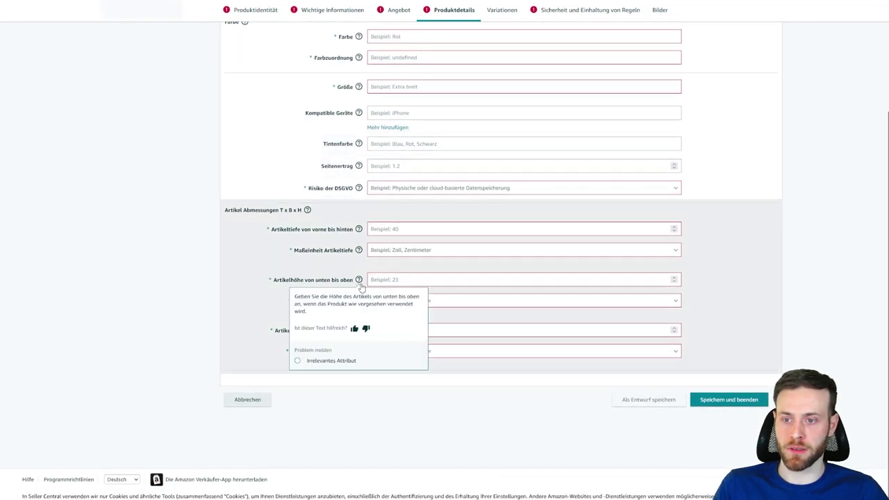
scroll(358, 278, "up", 1)
mouse_move(358, 272)
scroll(357, 272, "up", 2)
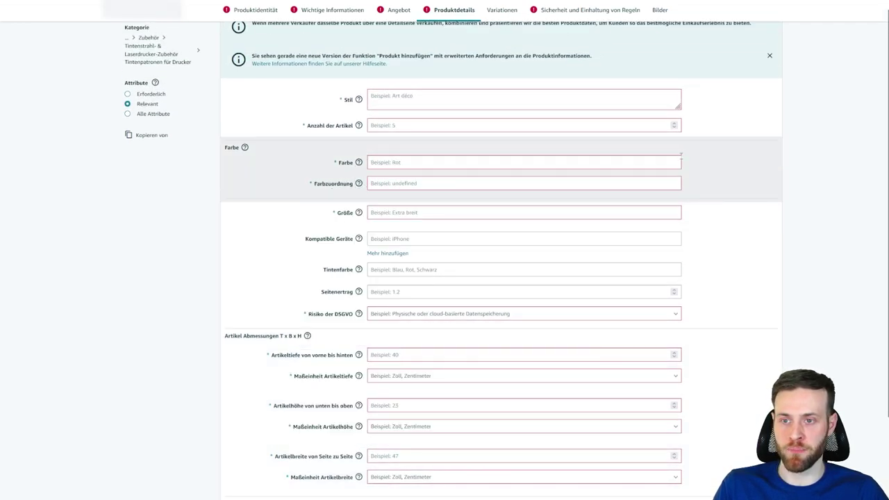
scroll(612, 184, "up", 1)
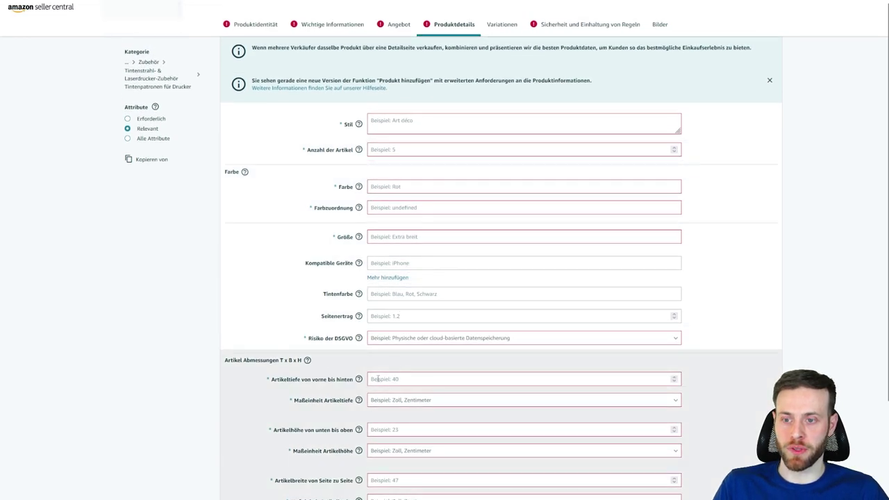
scroll(376, 379, "down", 2)
scroll(458, 257, "up", 3)
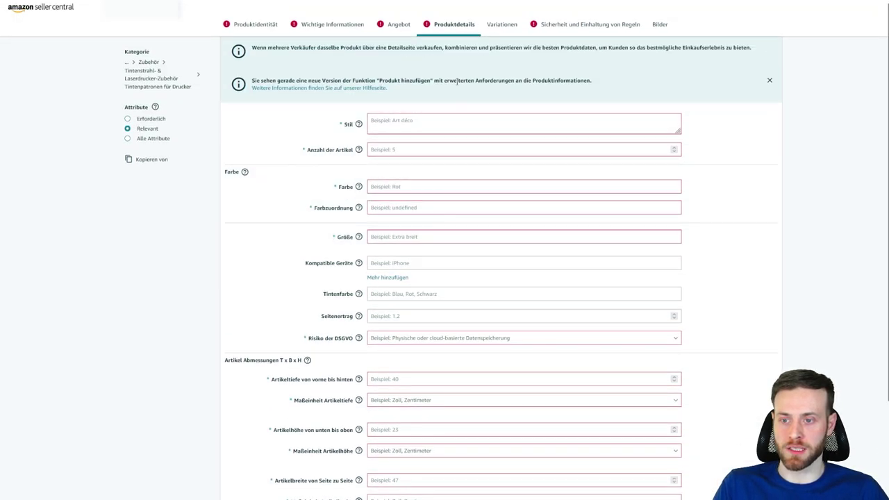
Open the Variationen section, try Farbe as the variation type, and choose Größe instead
left_click(505, 27)
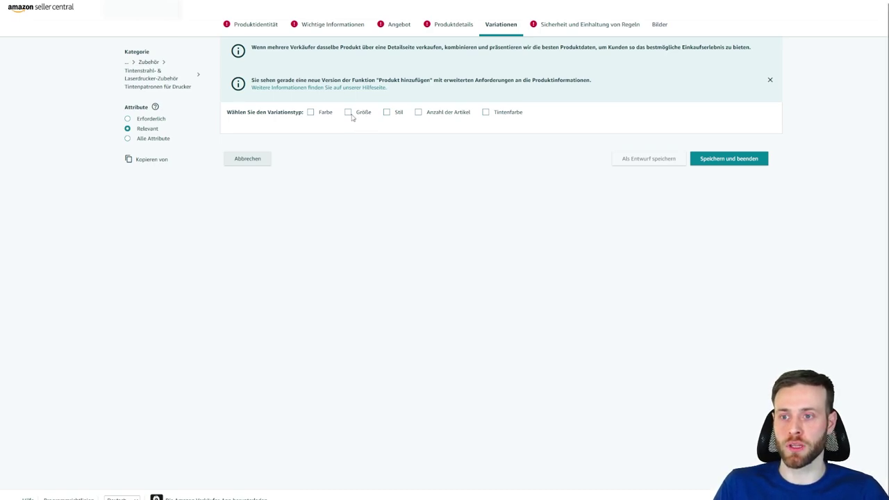
left_click(311, 112)
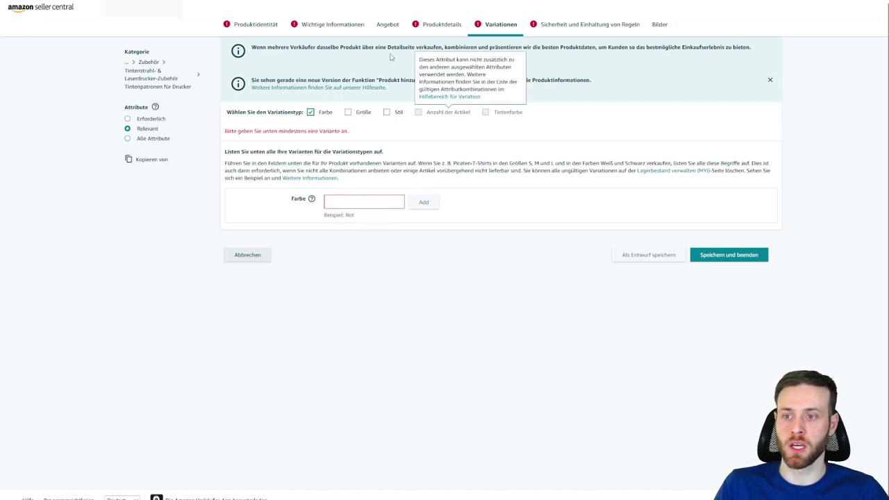
left_click(310, 113)
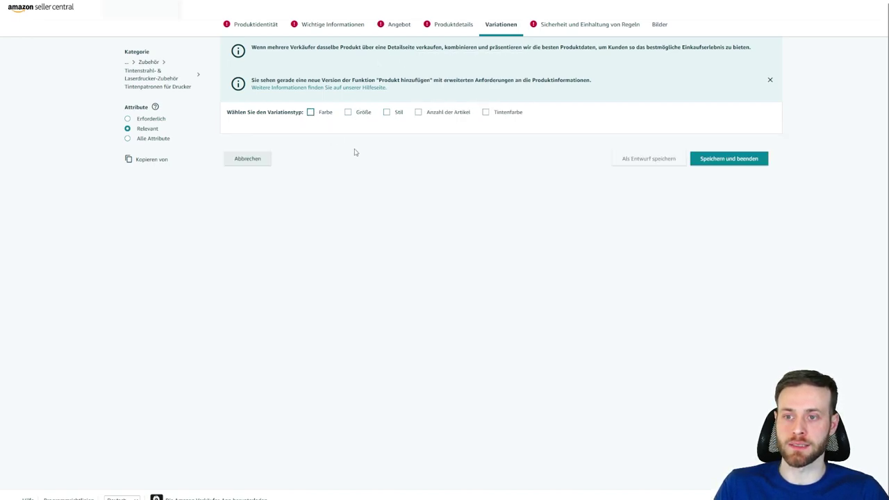
left_click(347, 113)
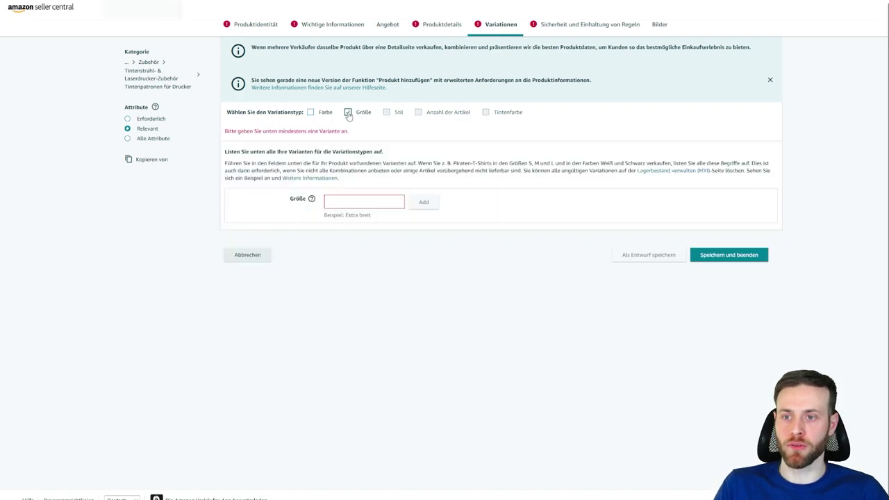
Add the sizes 1 and 2 as product variants
left_click(343, 202)
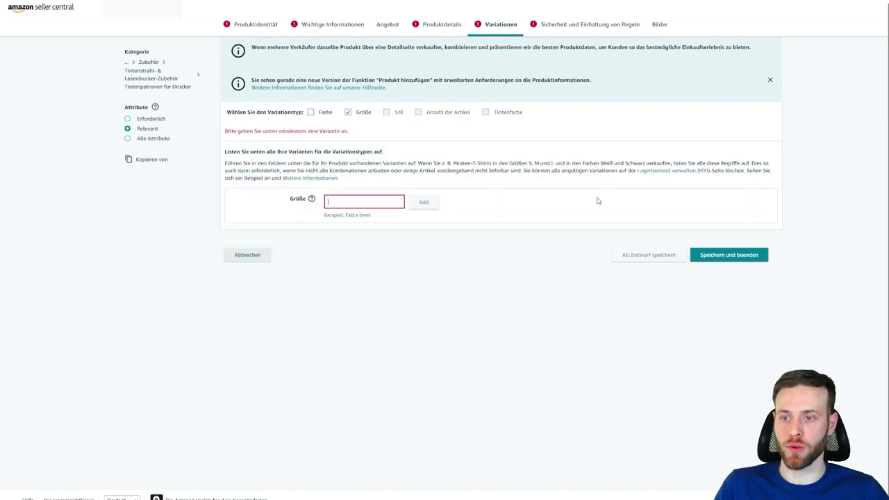
type("1")
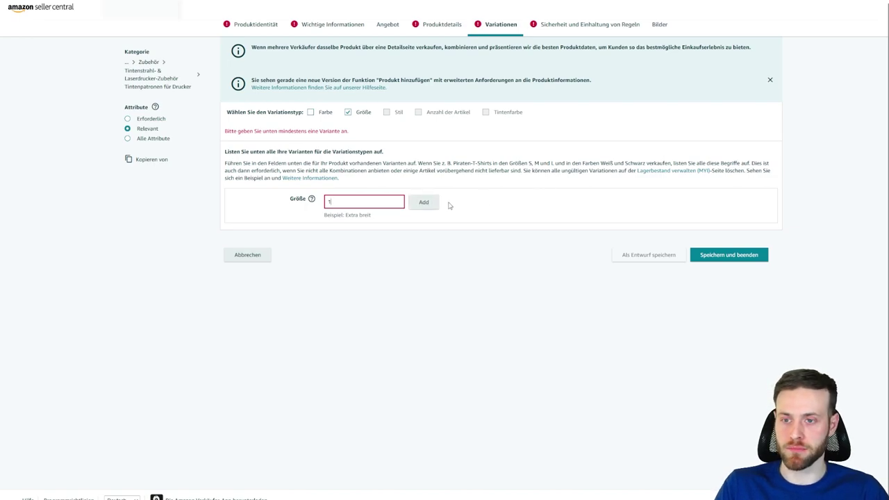
left_click(423, 202)
left_click(359, 196)
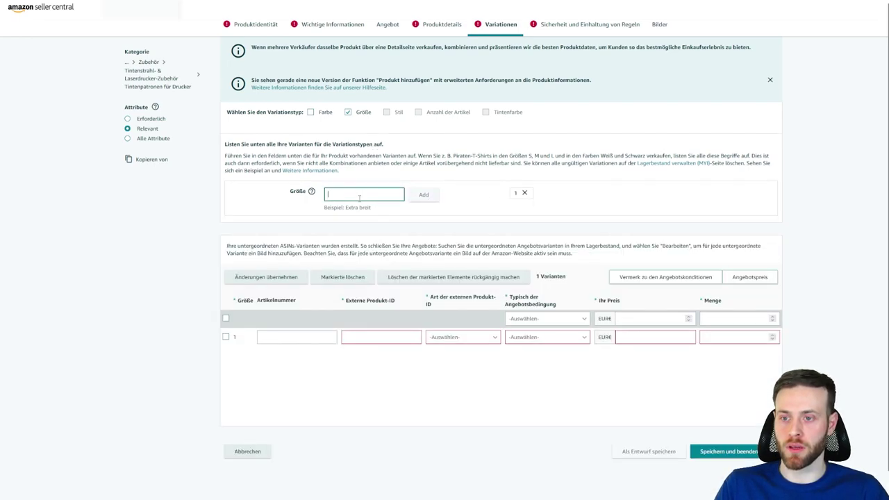
type("2")
left_click(423, 194)
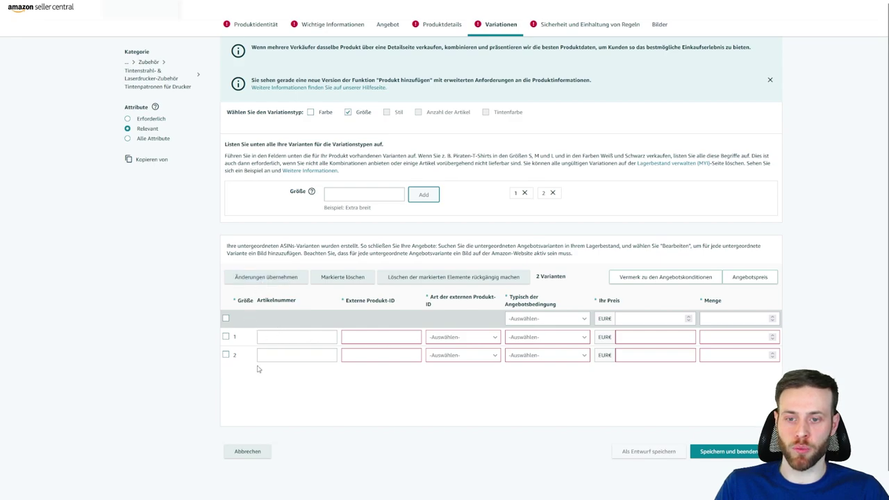
Examine the item number, external product ID, ID type and condition fields of the size 1 variant
left_click(305, 337)
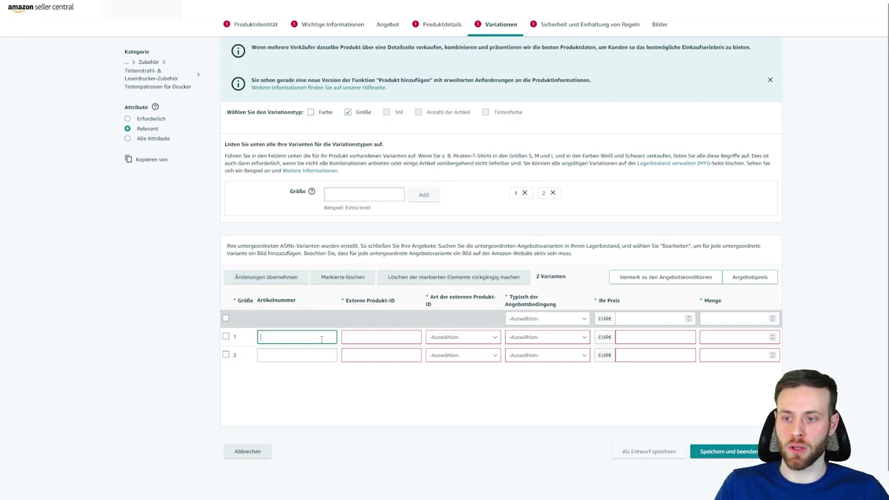
left_click(375, 338)
left_click(460, 338)
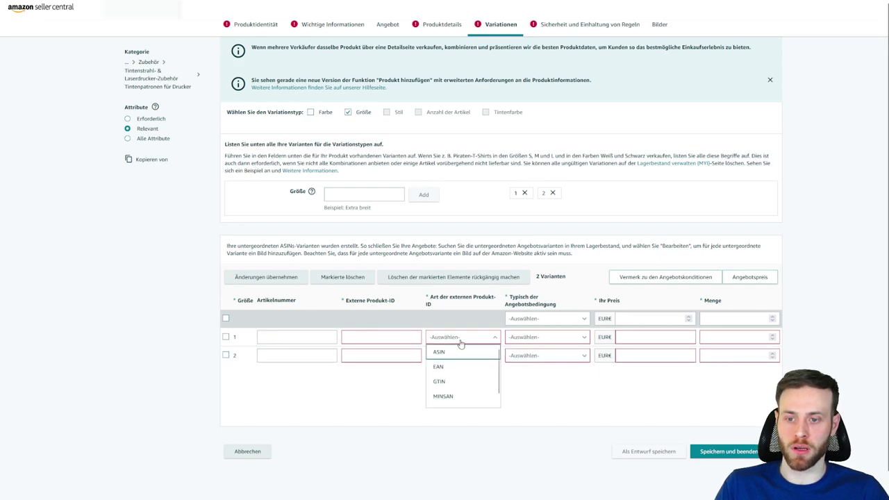
left_click(532, 339)
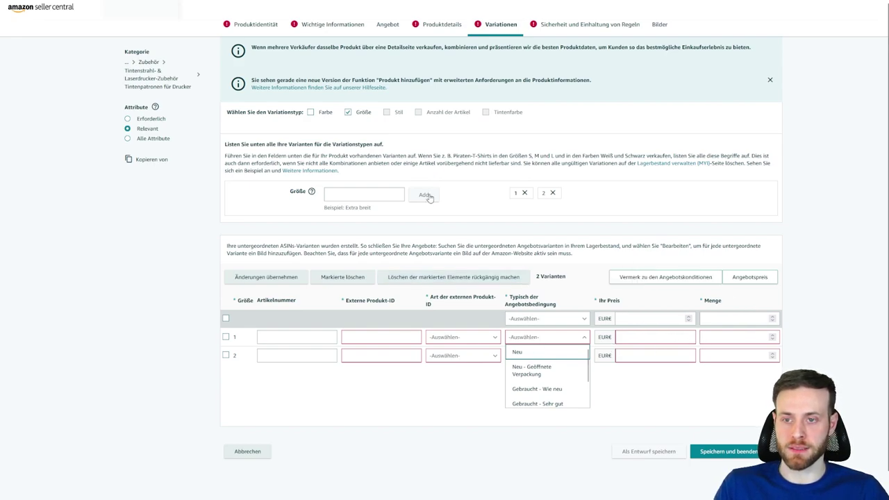
left_click(575, 25)
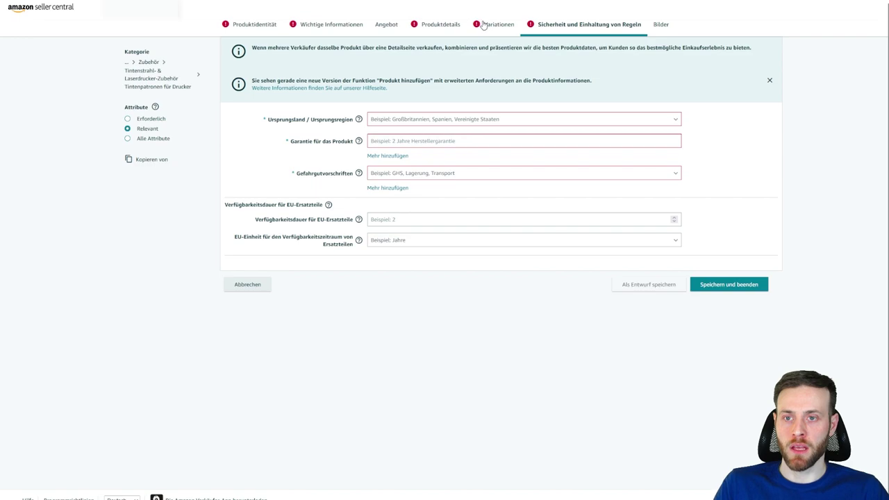
left_click(507, 28)
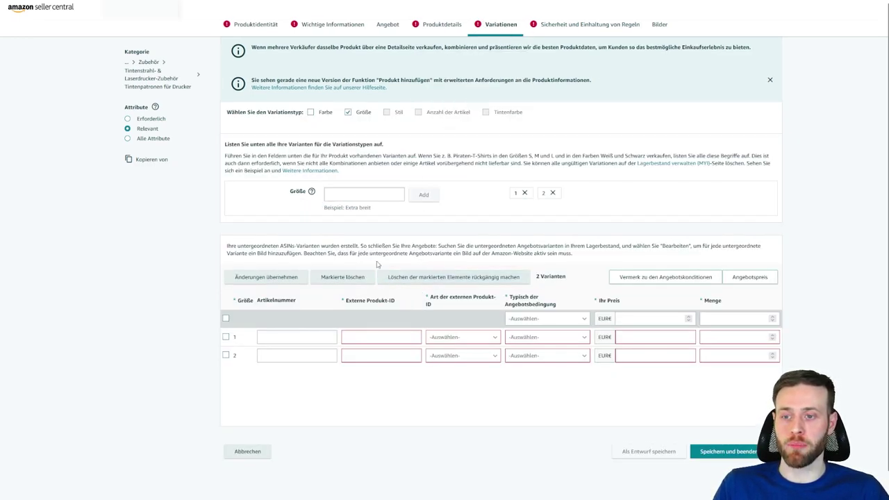
Open the Sicherheit und Einhaltung von Regeln section and examine the Ursprungsland, Garantie and Gefahrgutvorschriften requirements
left_click(562, 28)
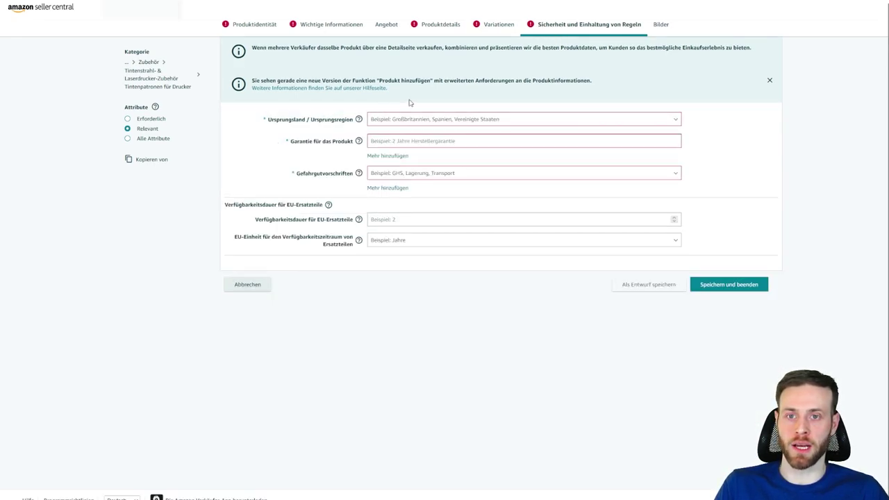
mouse_move(315, 123)
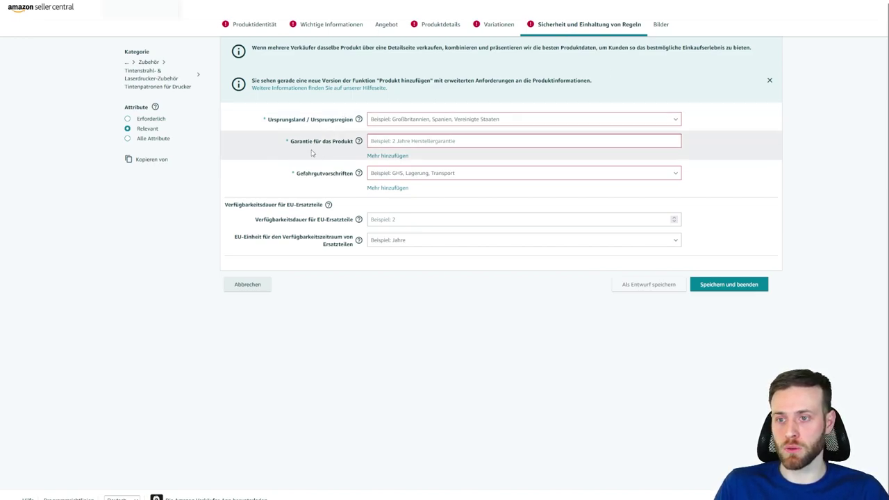
mouse_move(359, 120)
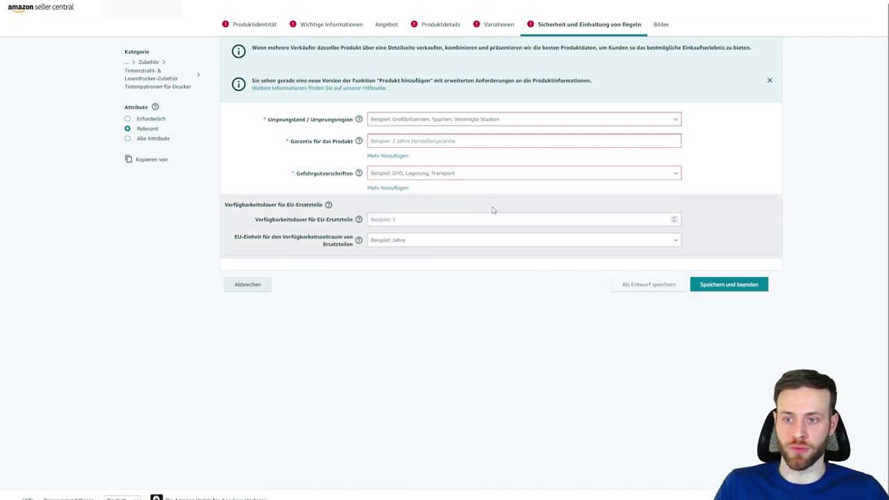
mouse_move(357, 177)
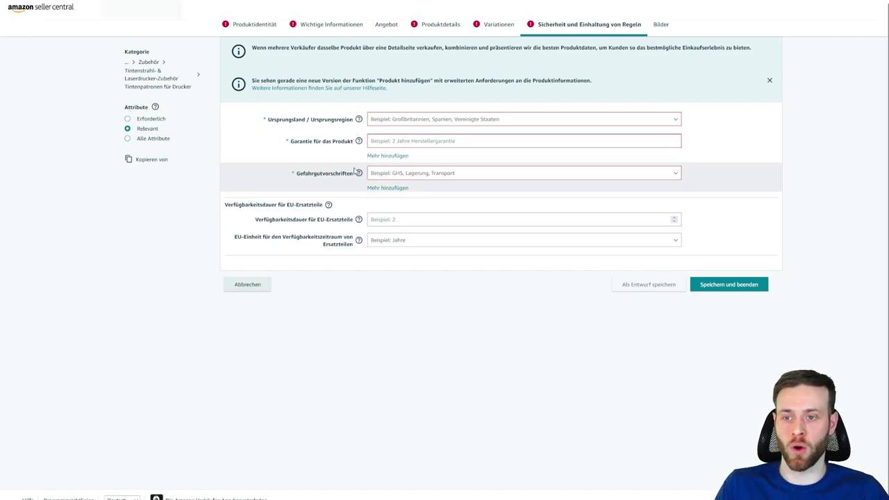
Open the Bilder section, examine the gallery images on the HP 302 product page for comparison, and return to the form
left_click(659, 25)
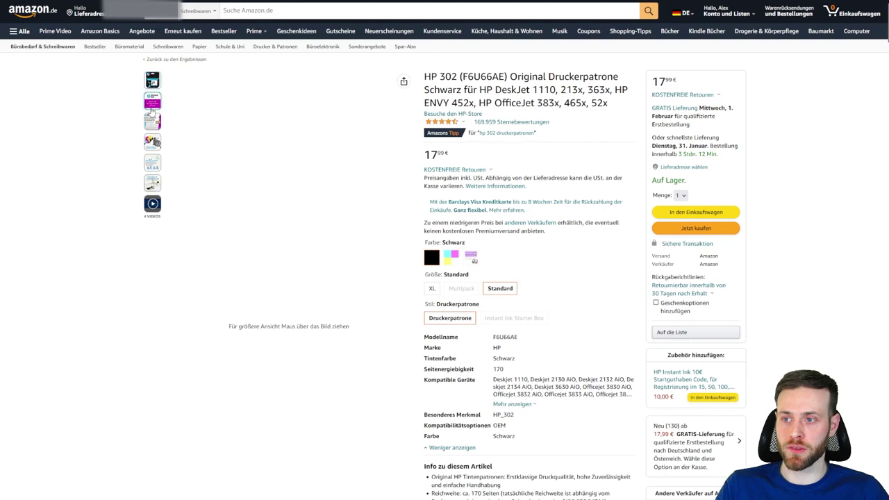
mouse_move(153, 110)
mouse_move(153, 84)
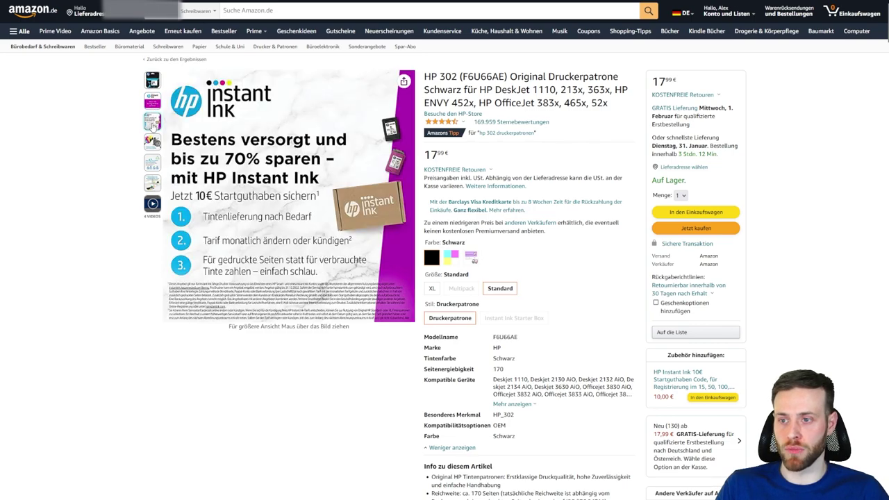
mouse_move(154, 144)
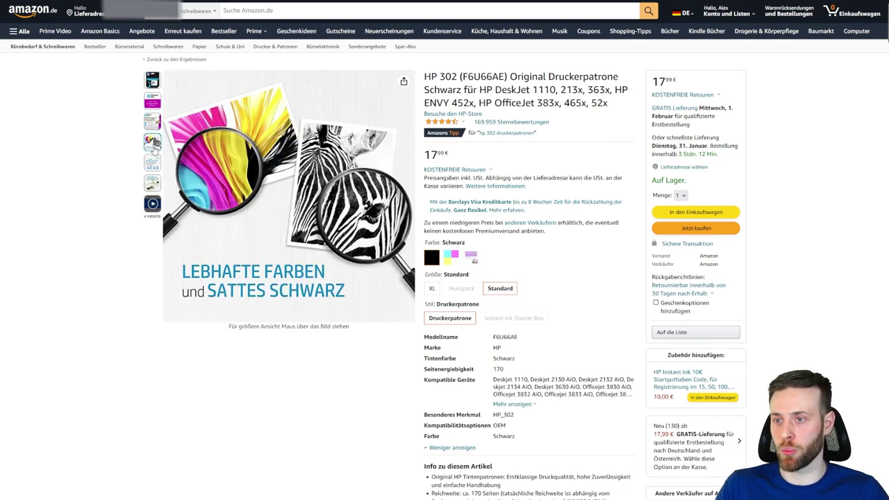
mouse_move(153, 163)
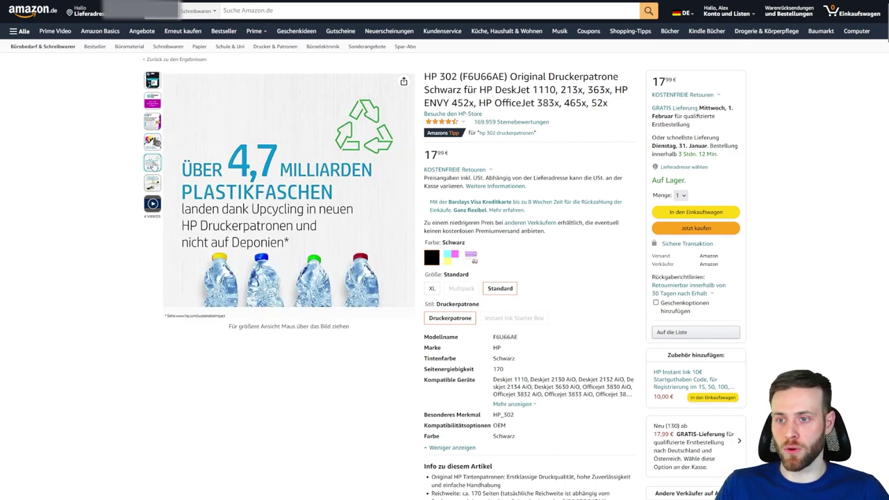
mouse_move(152, 185)
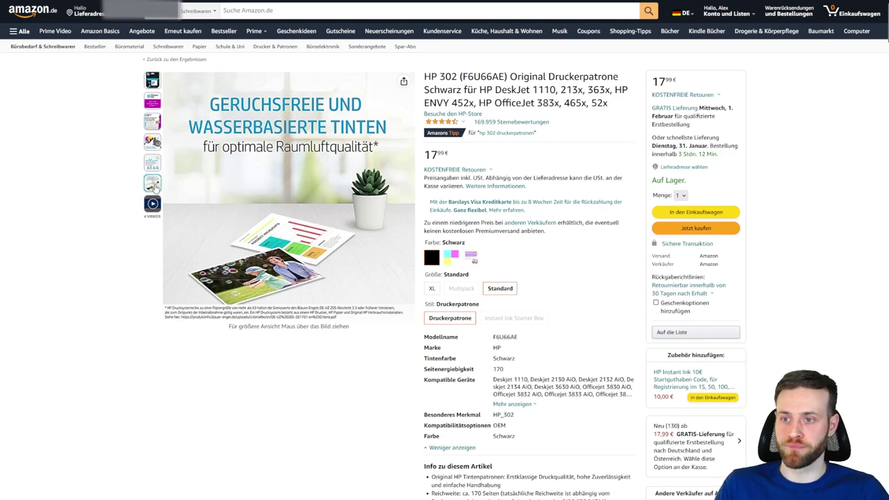
mouse_move(153, 205)
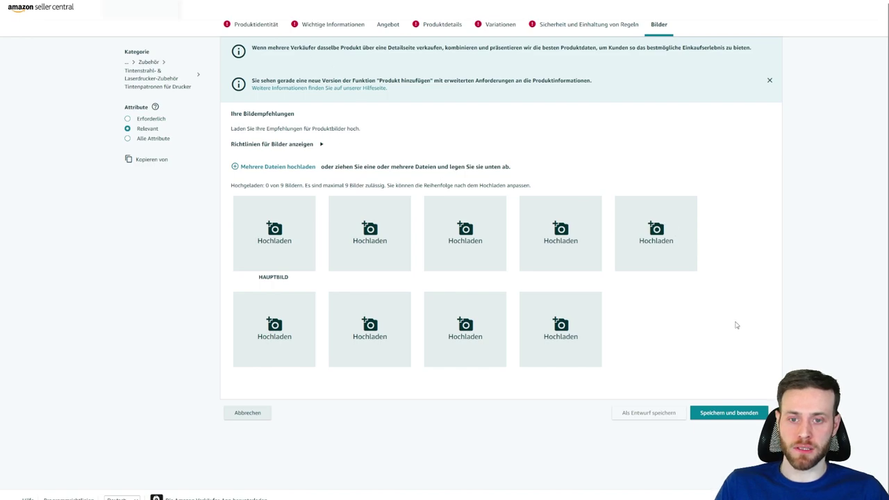
Go back to the Produktidentität section of the product form
left_click(257, 26)
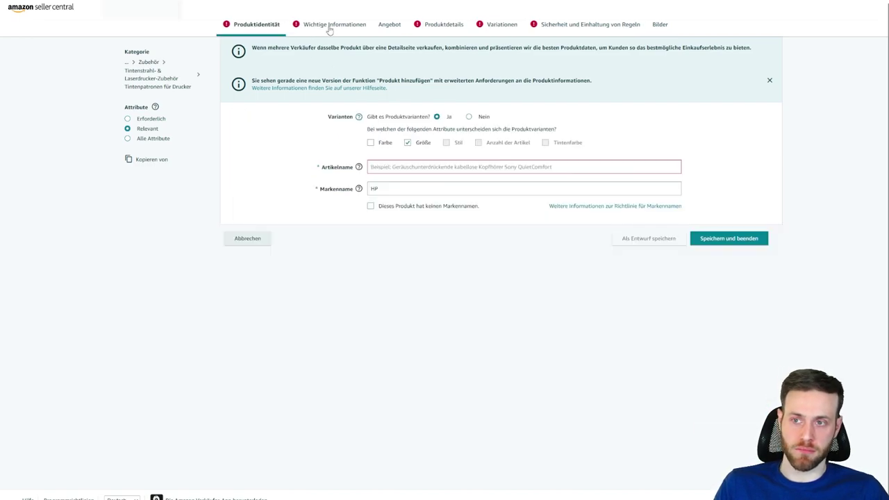